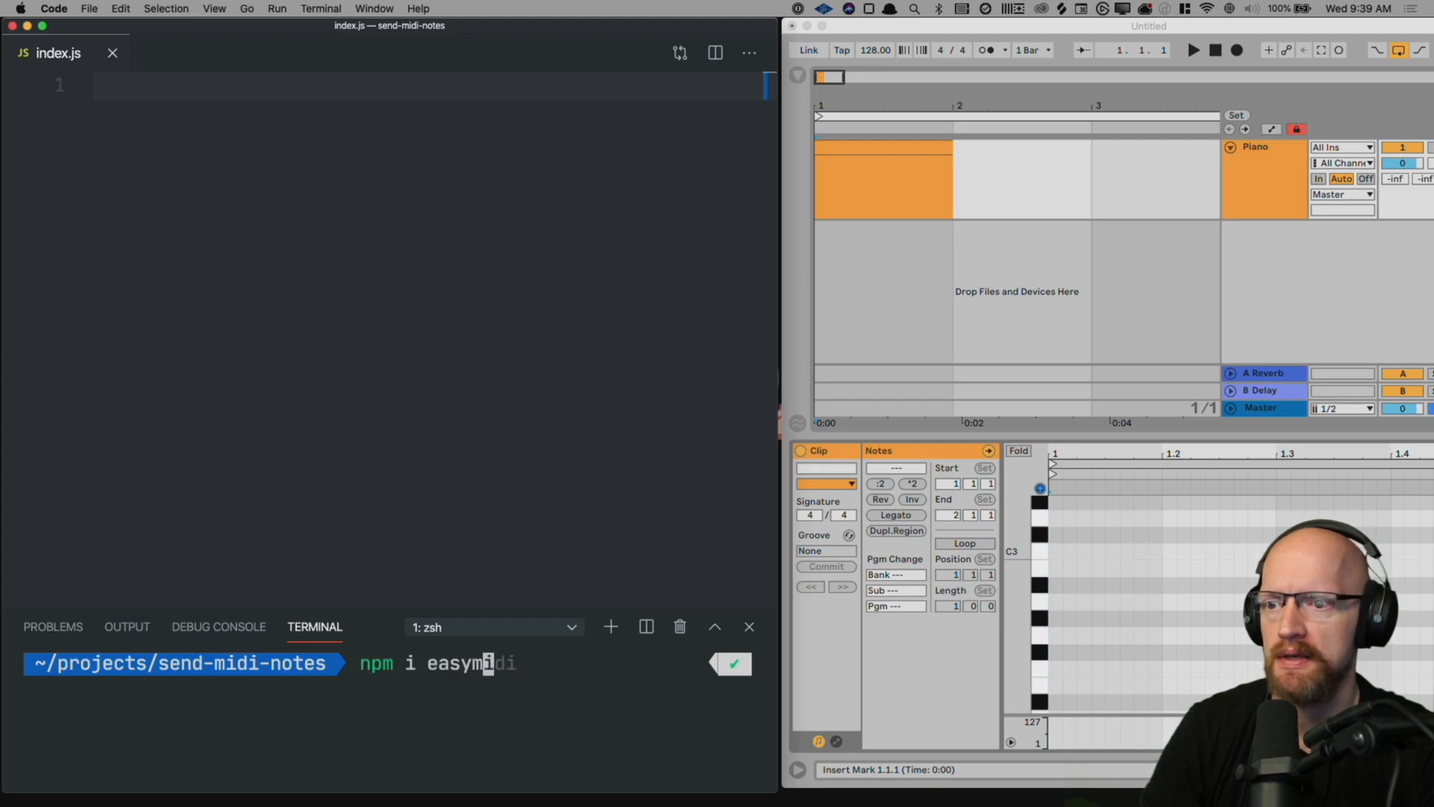
type("idi")
type("t output = ")
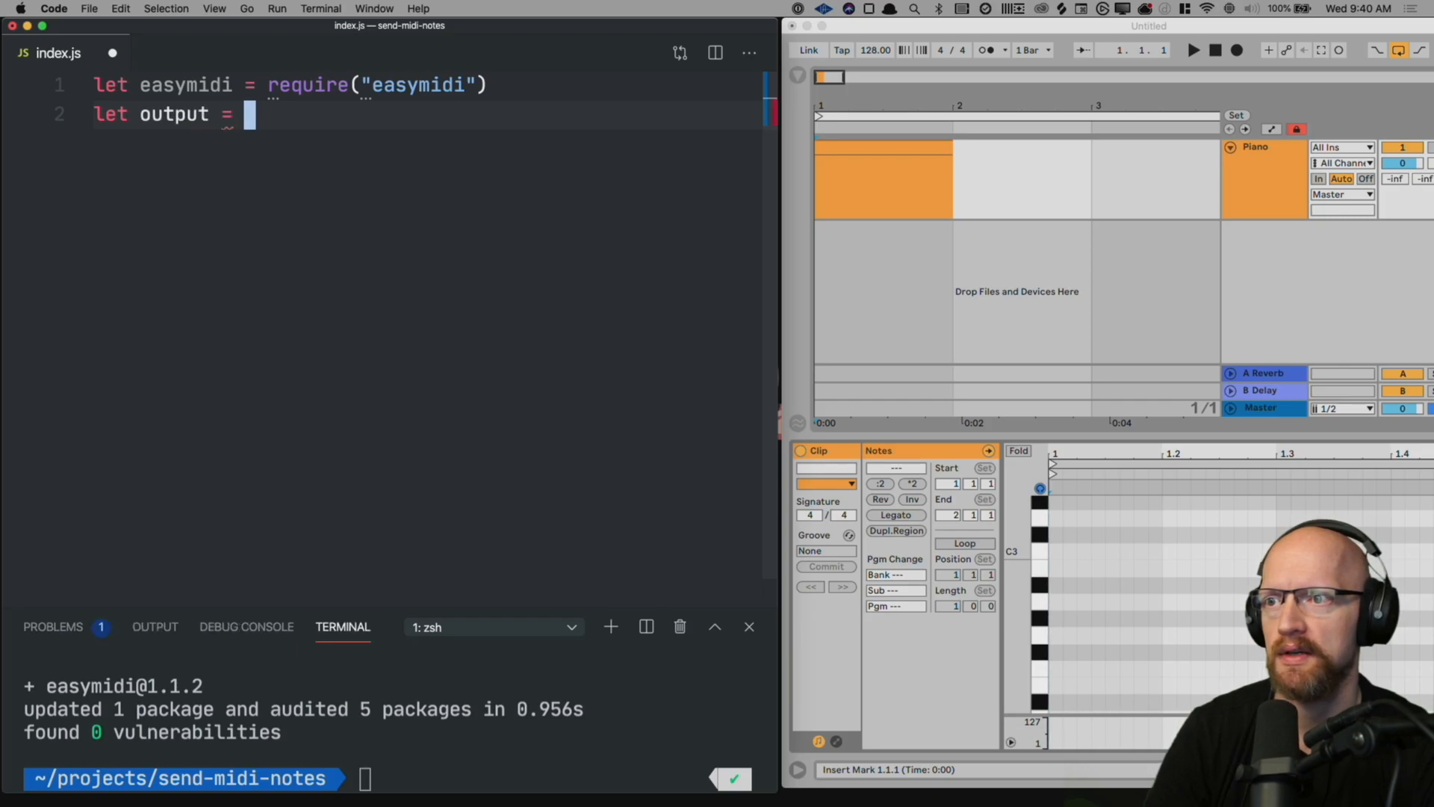
type("new e")
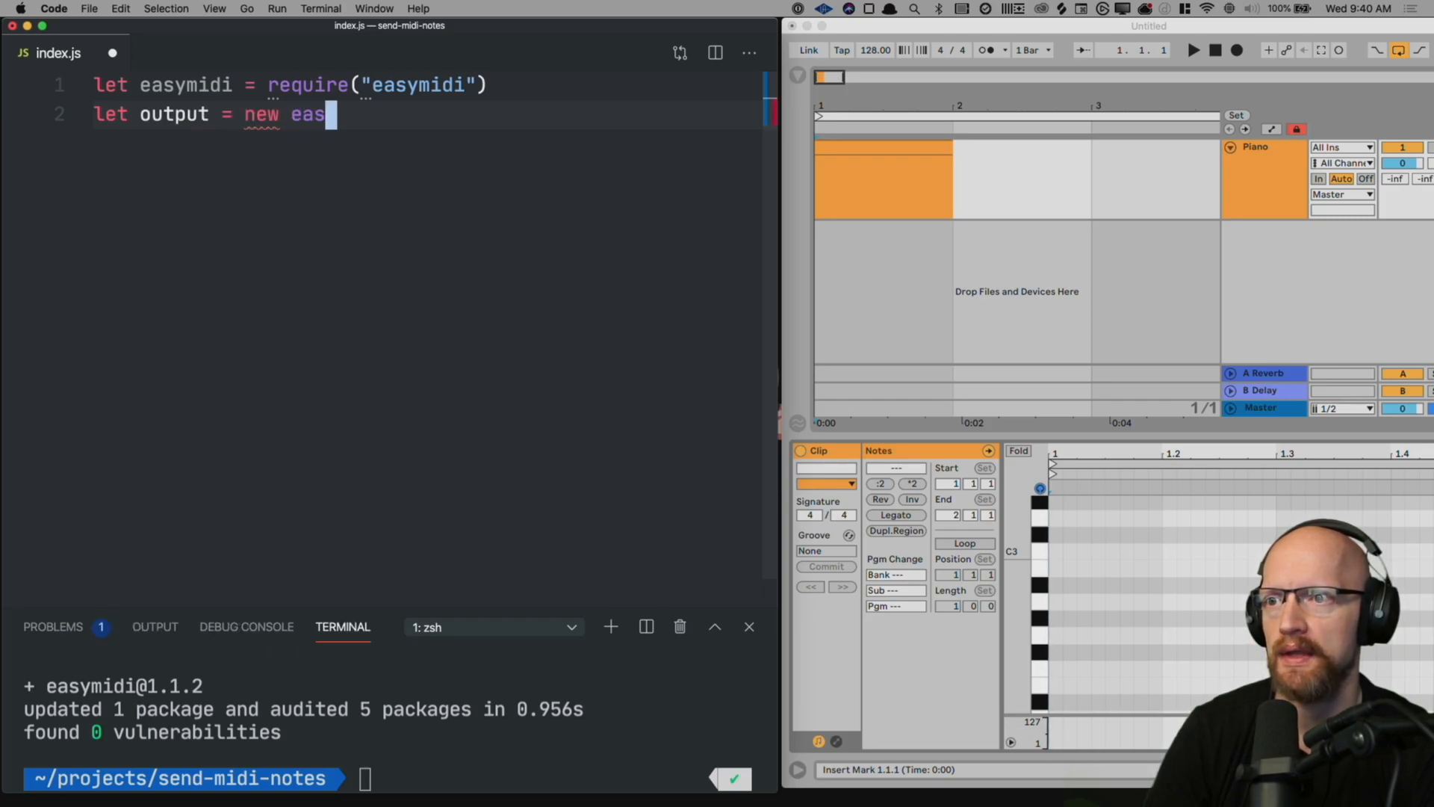
type("as")
Step: Require easymidi and declare new easymidi.Output("Mindy", true) as the virtual output in index.js
key("Tab")
type(".")
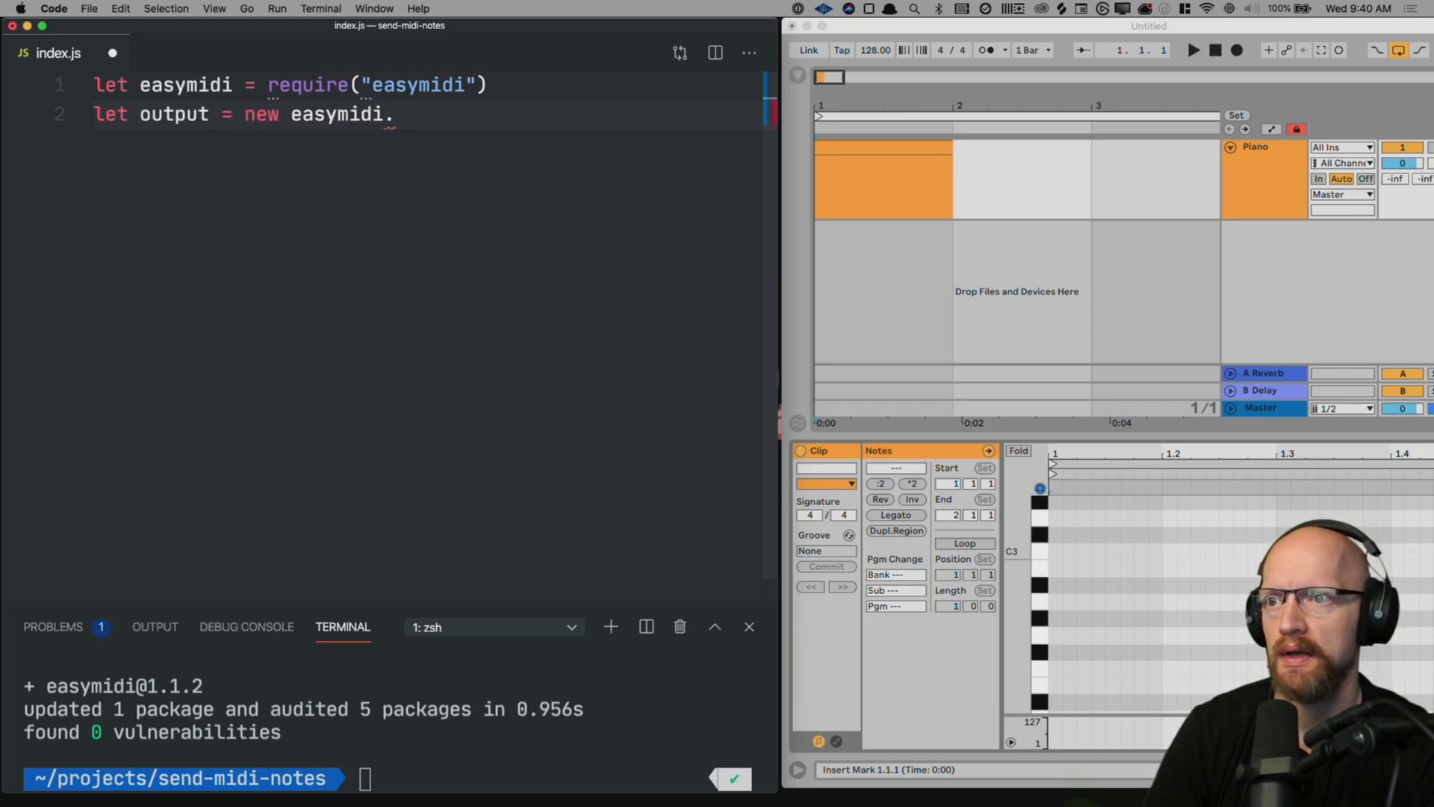
key("Tab")
type("(\"")
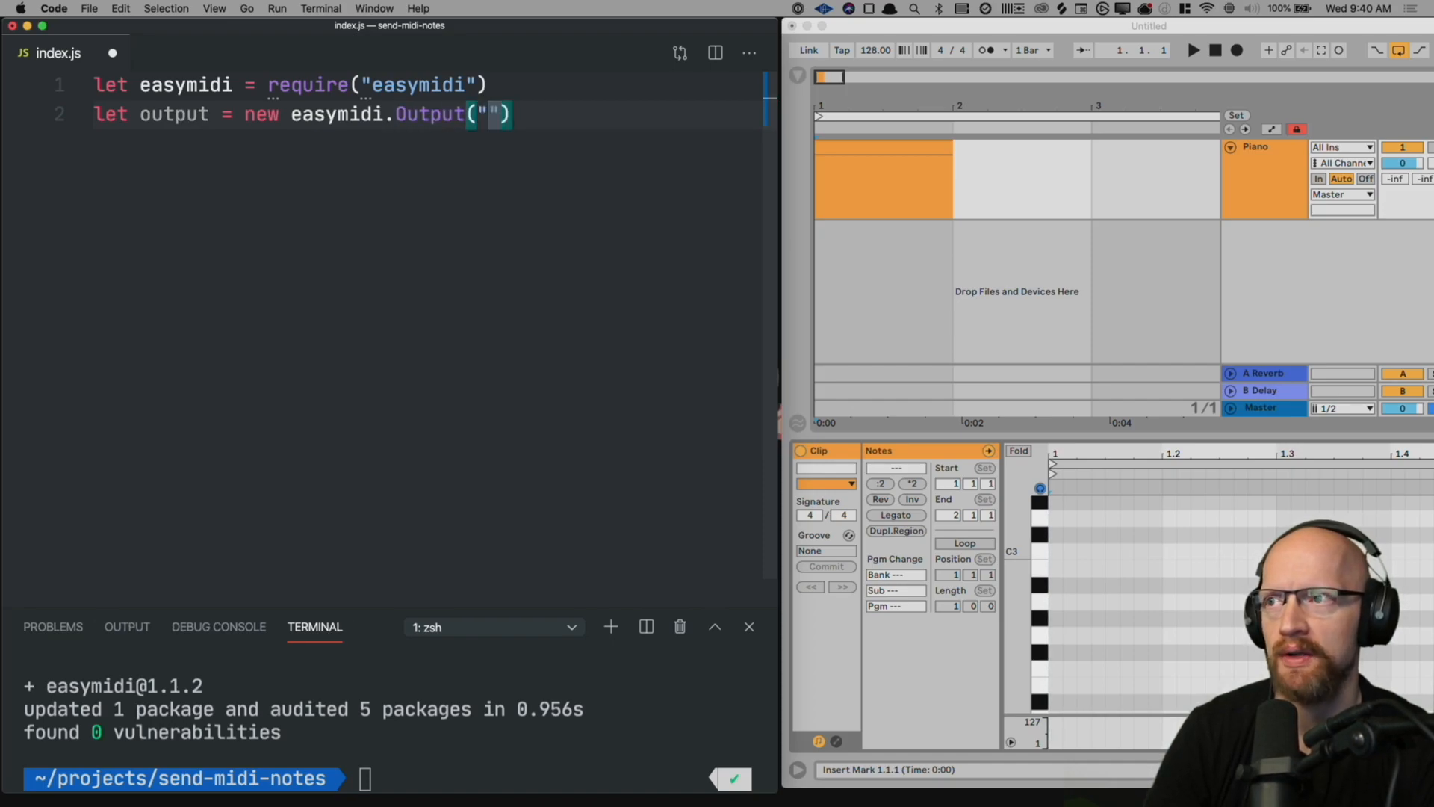
type("Mindy")
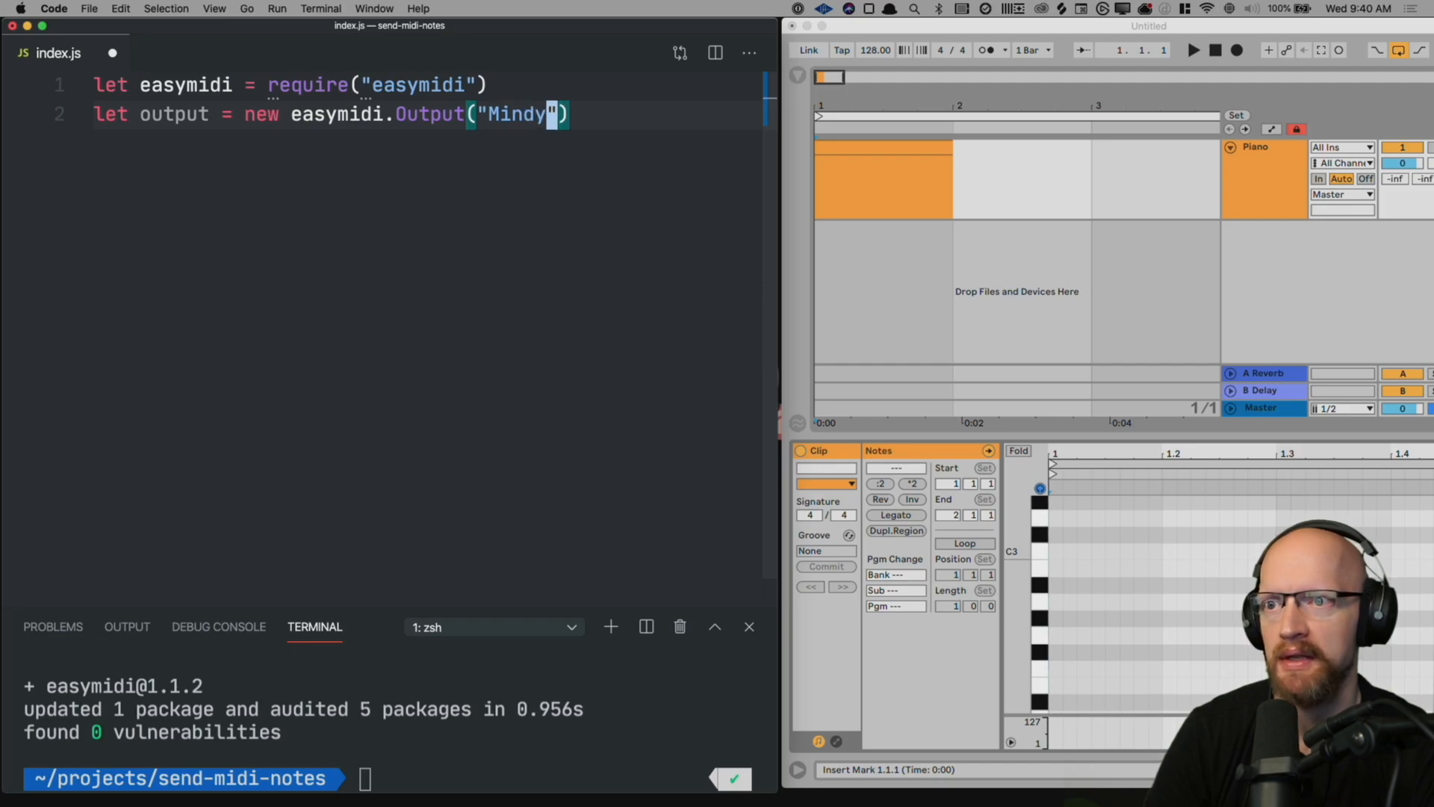
key("Right")
type(", true")
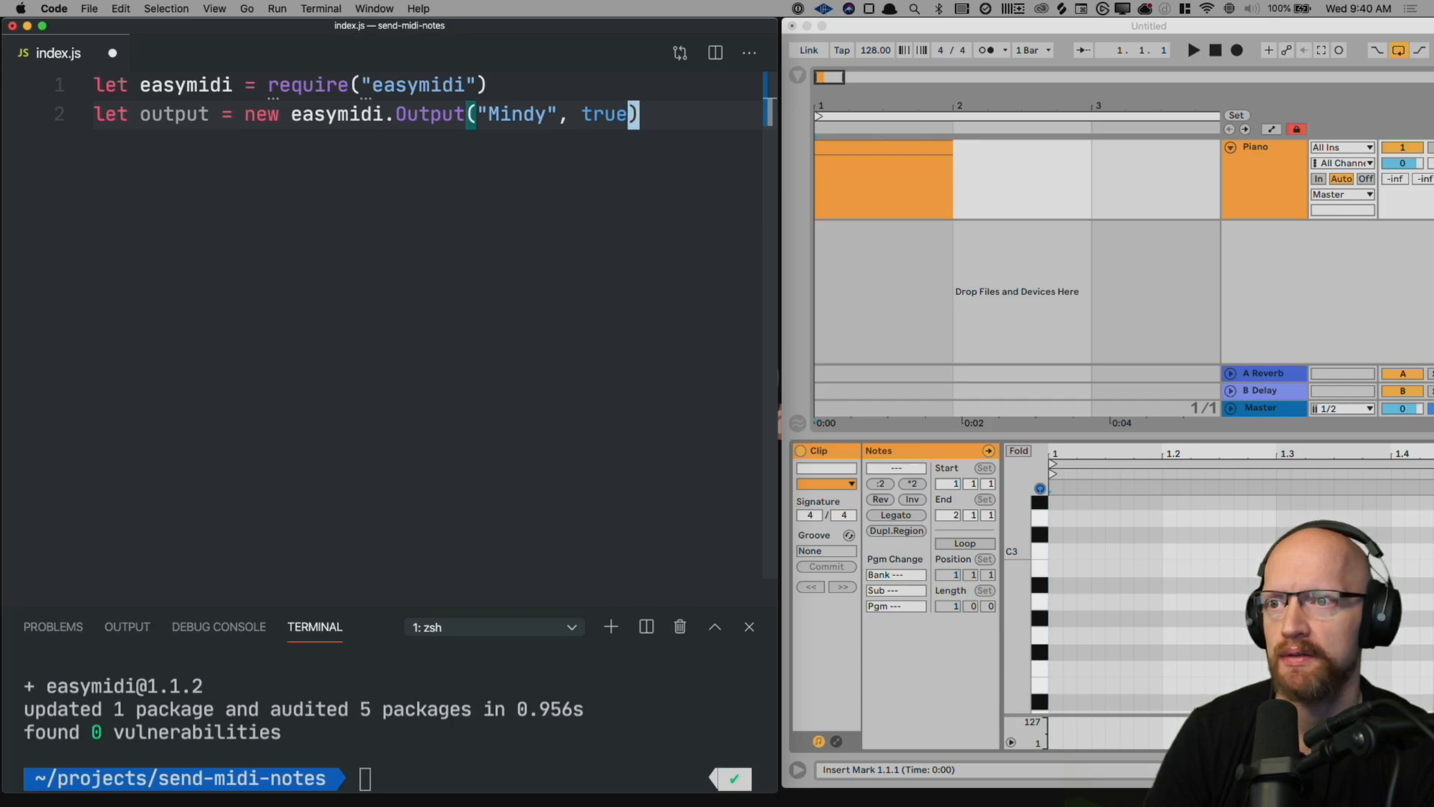
type("b")
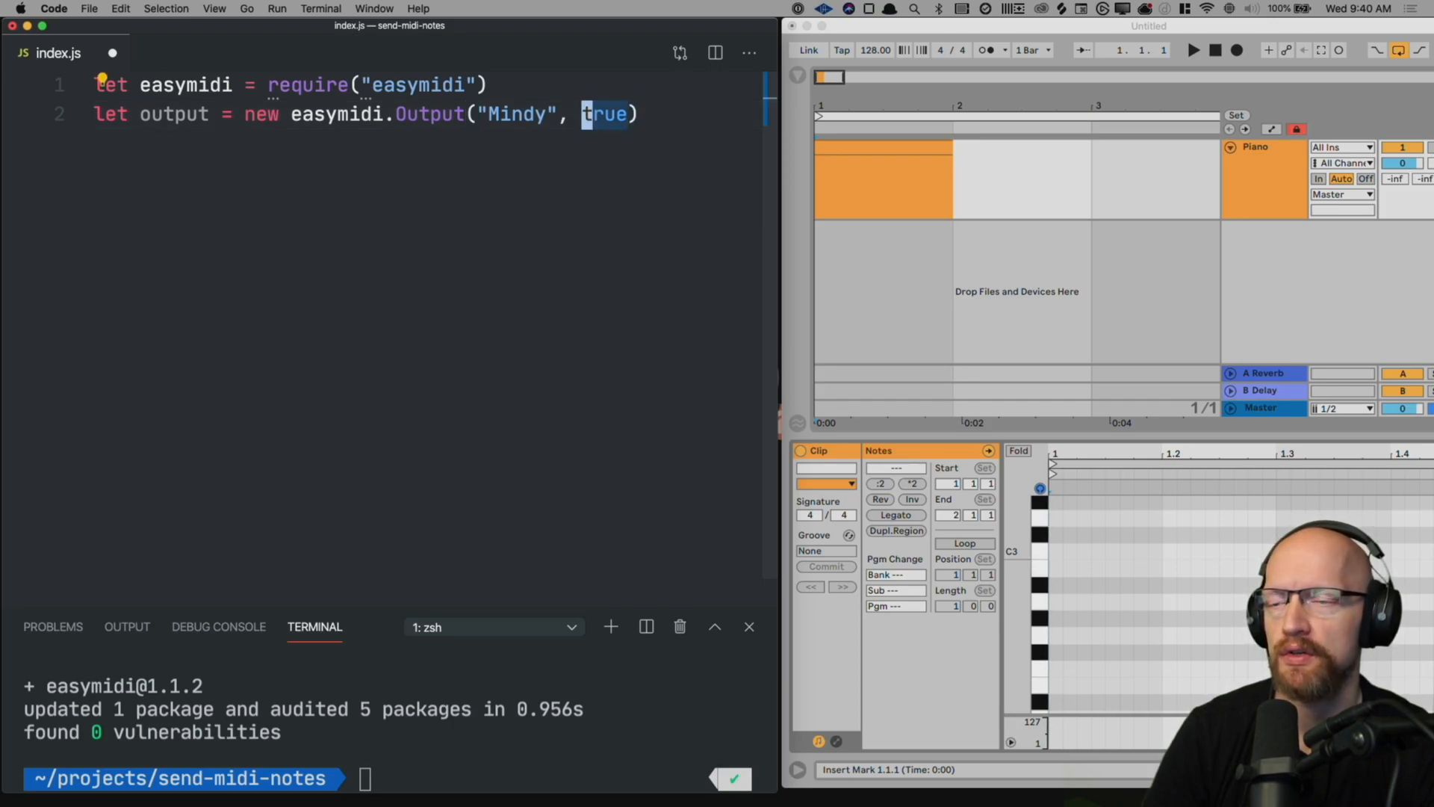
type("bb")
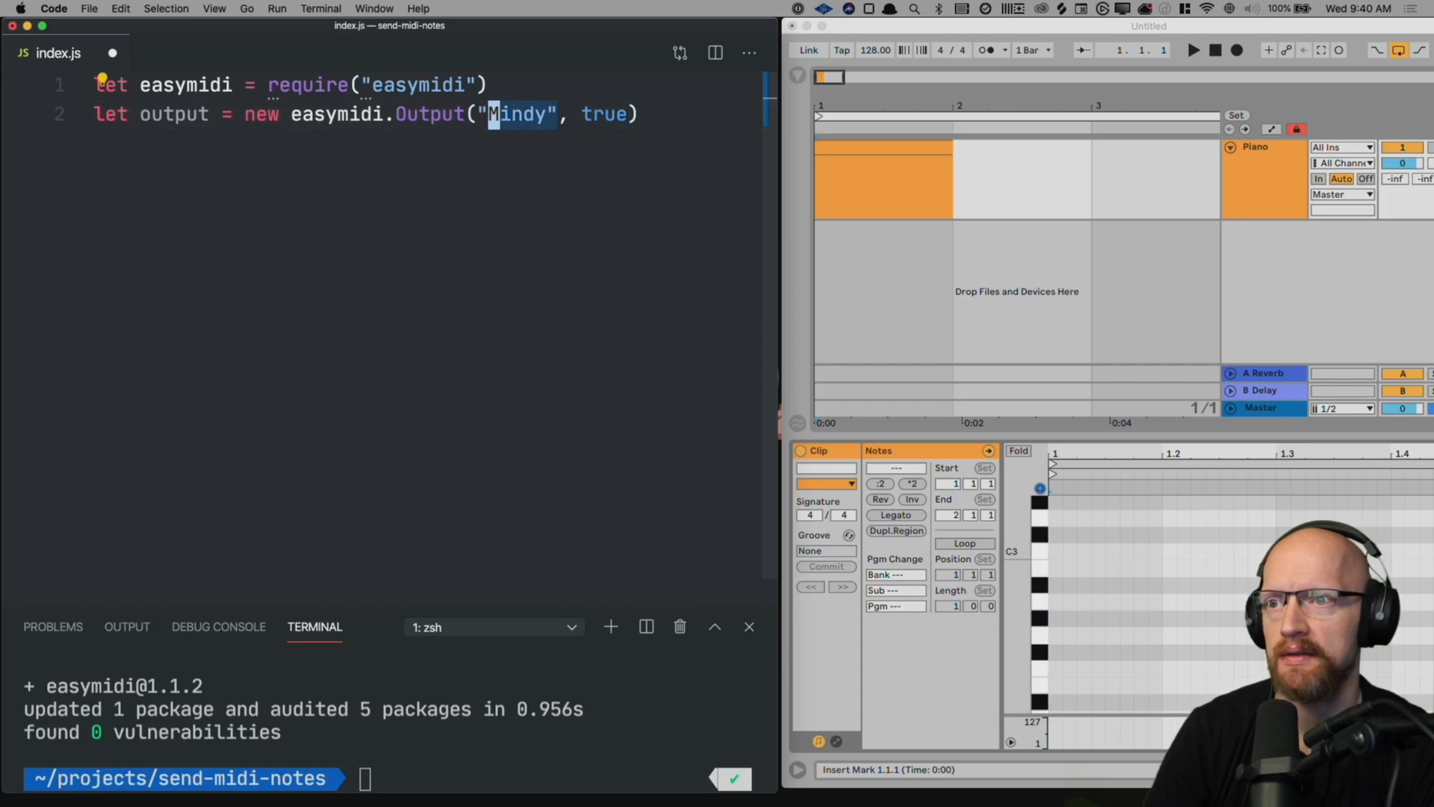
type("www")
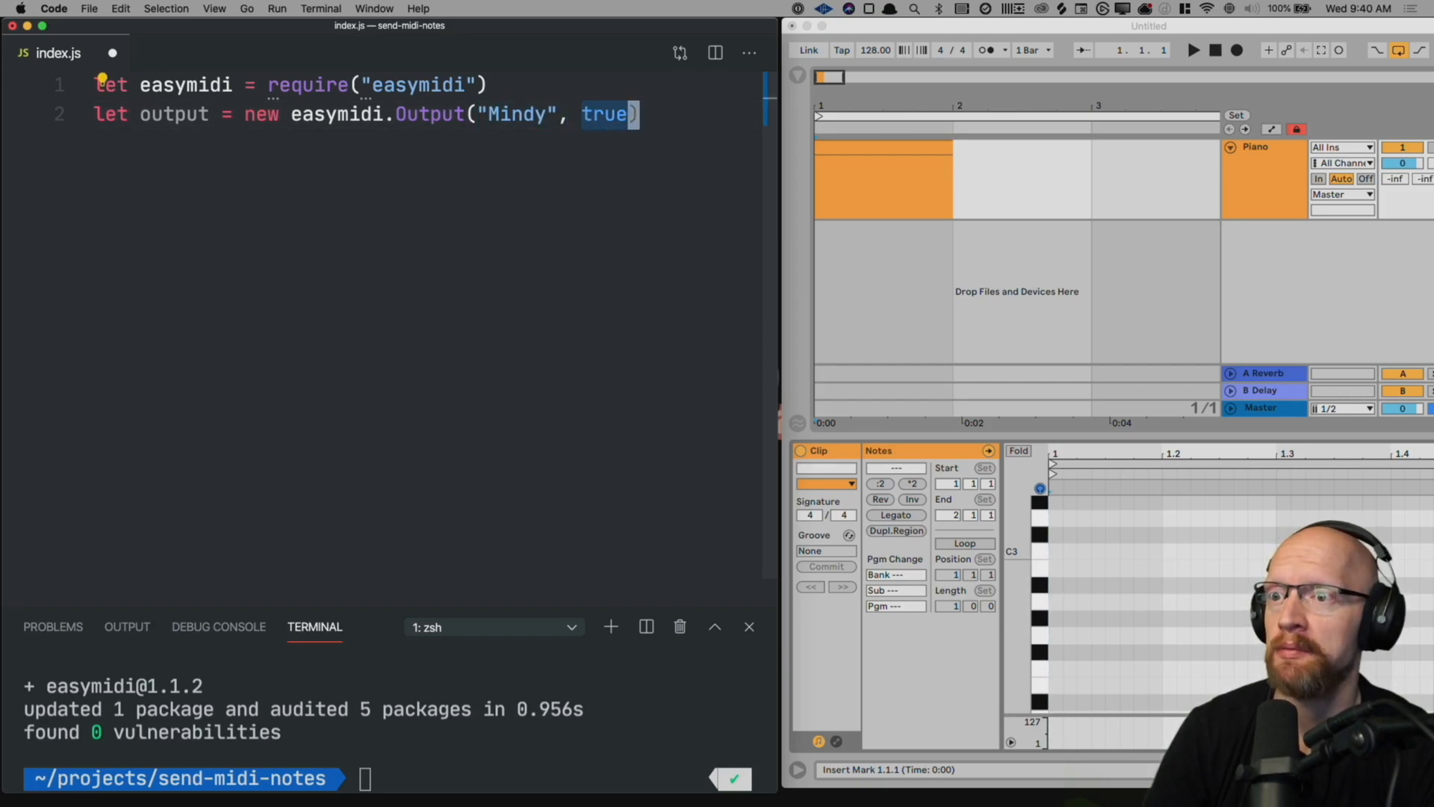
type("o")
key("Return")
type("output.send")
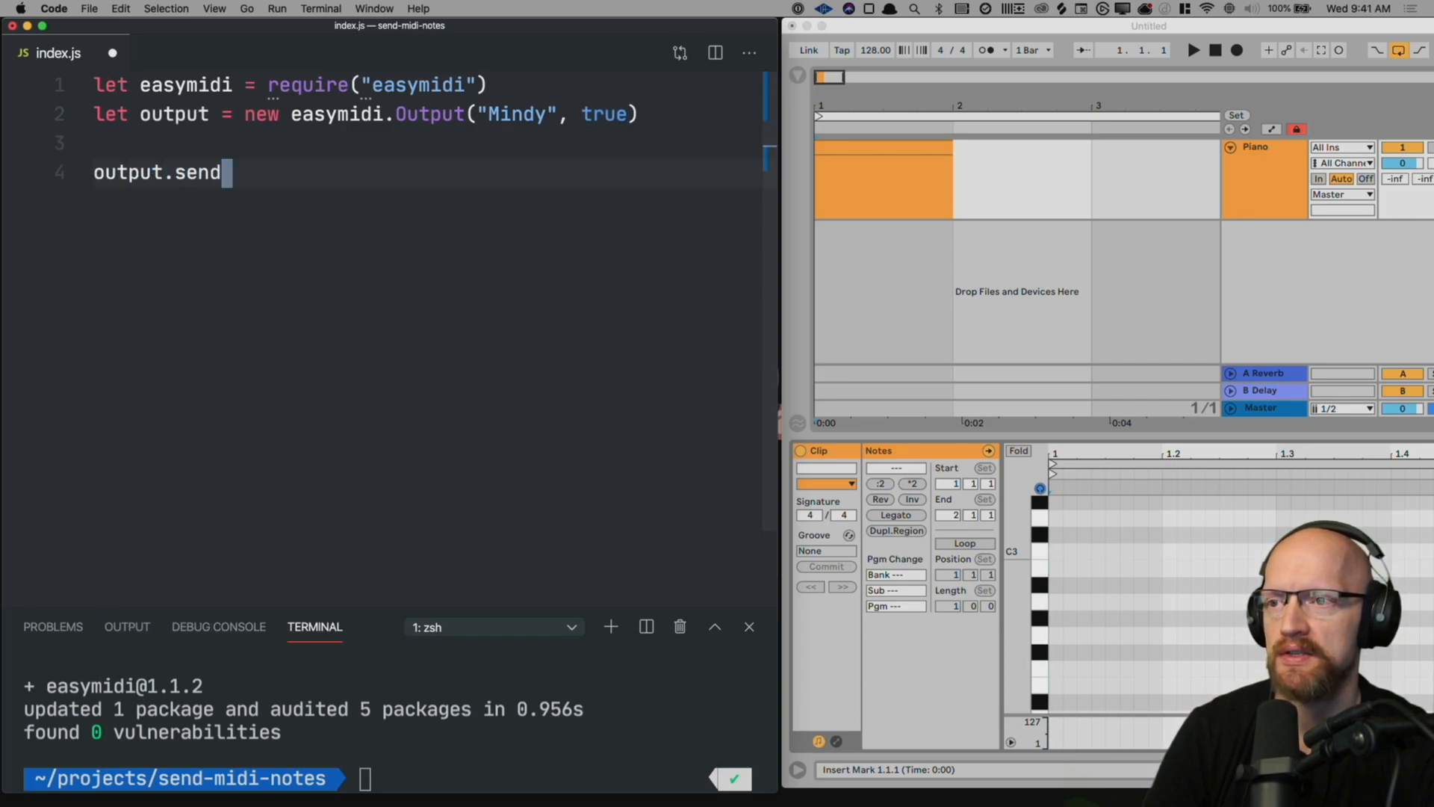
type("(\"noteon\", ")
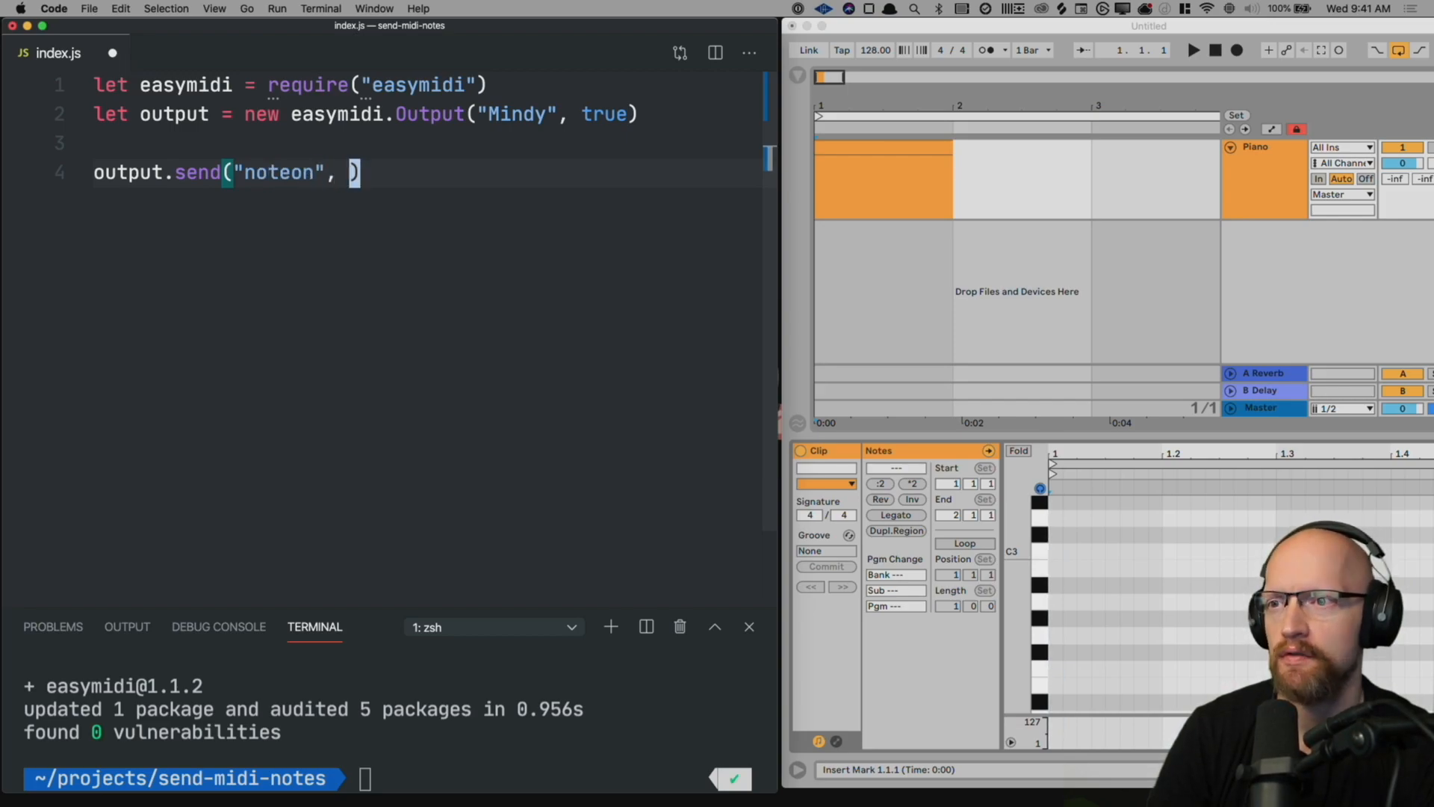
type("{")
Step: Add output.send("noteon", { note: 12 * 5 }) and save, checking the C3 key in Live's piano roll
key("Return")
type("note:")
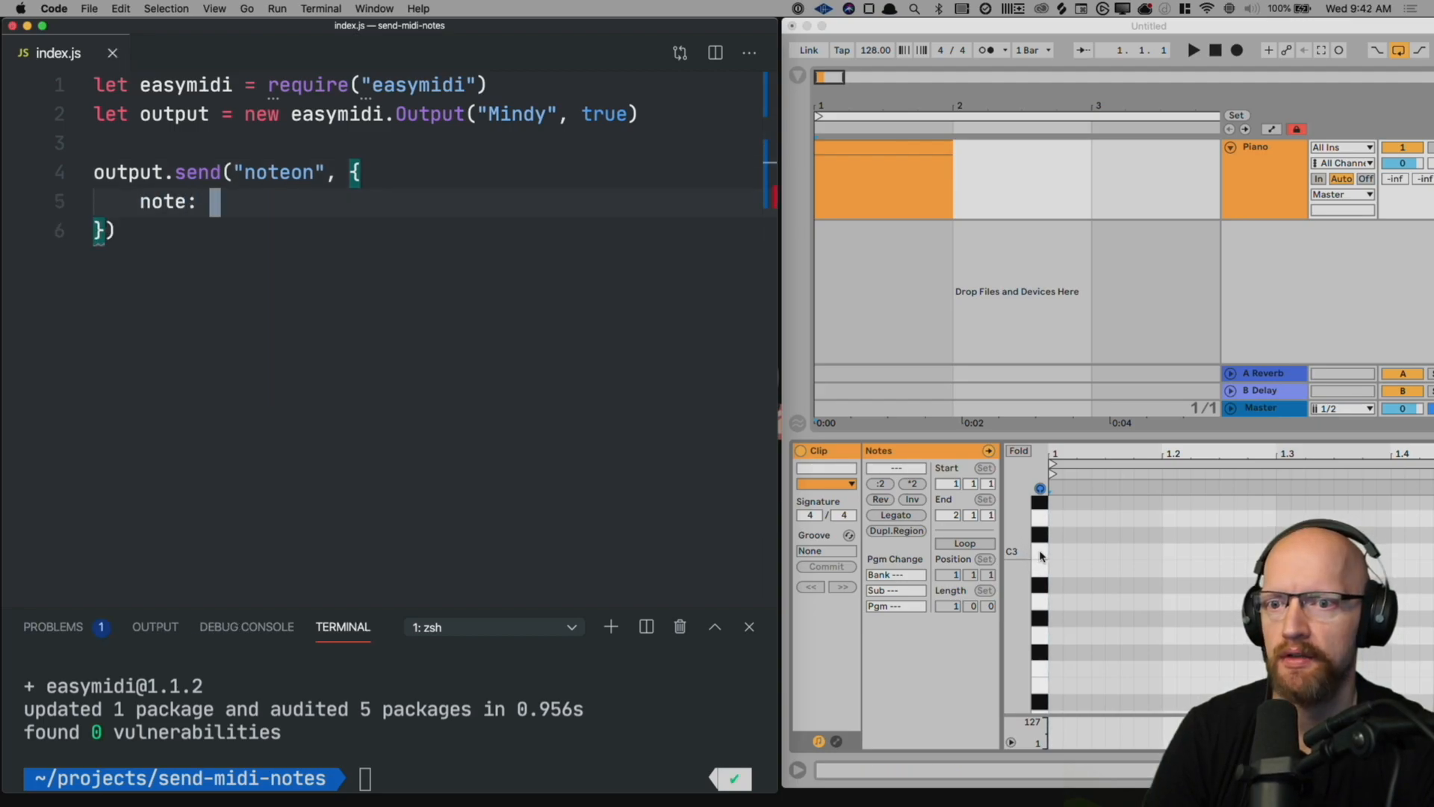
left_click(1039, 555)
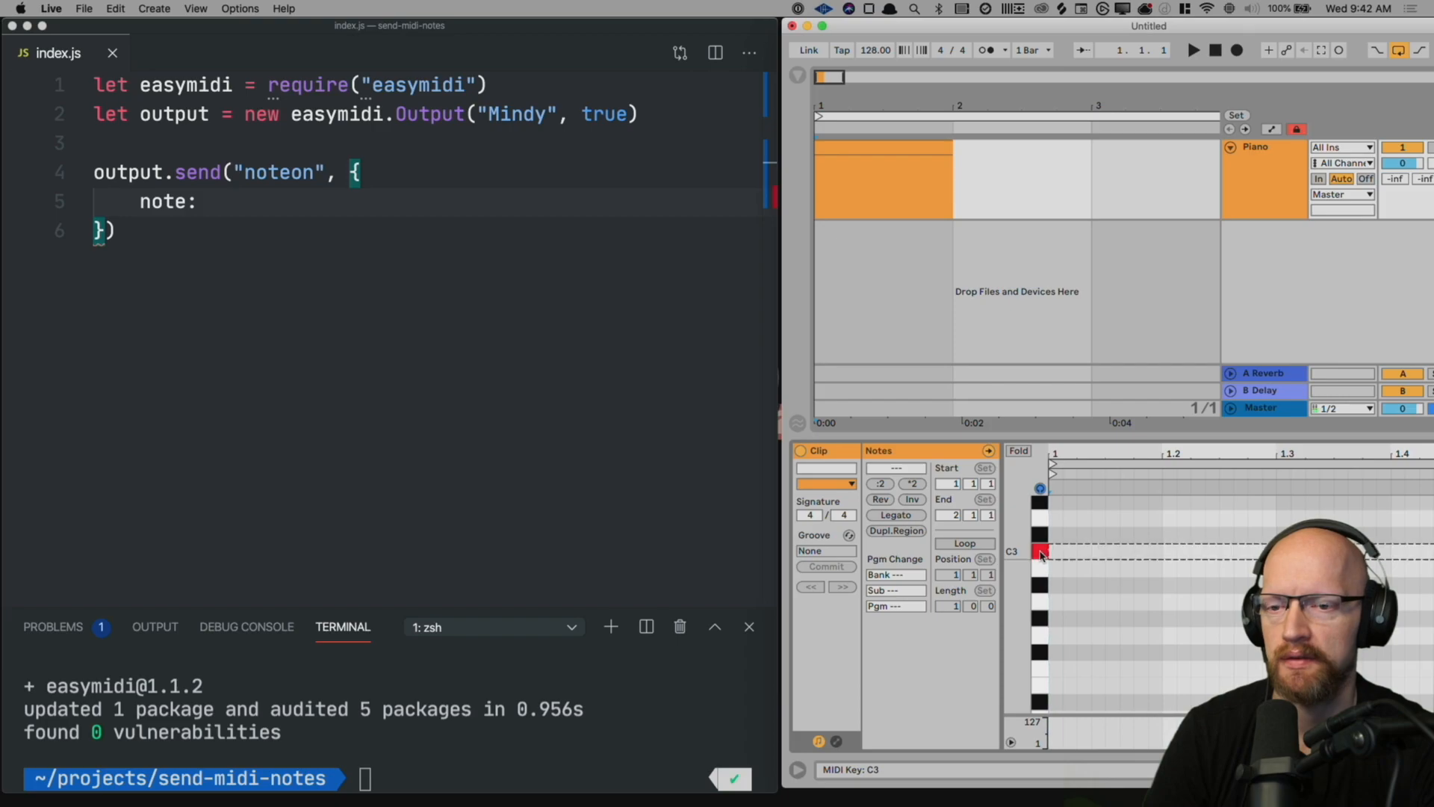
key("super+Tab")
type(" 12 * 5")
key("super+s")
left_click(1034, 546)
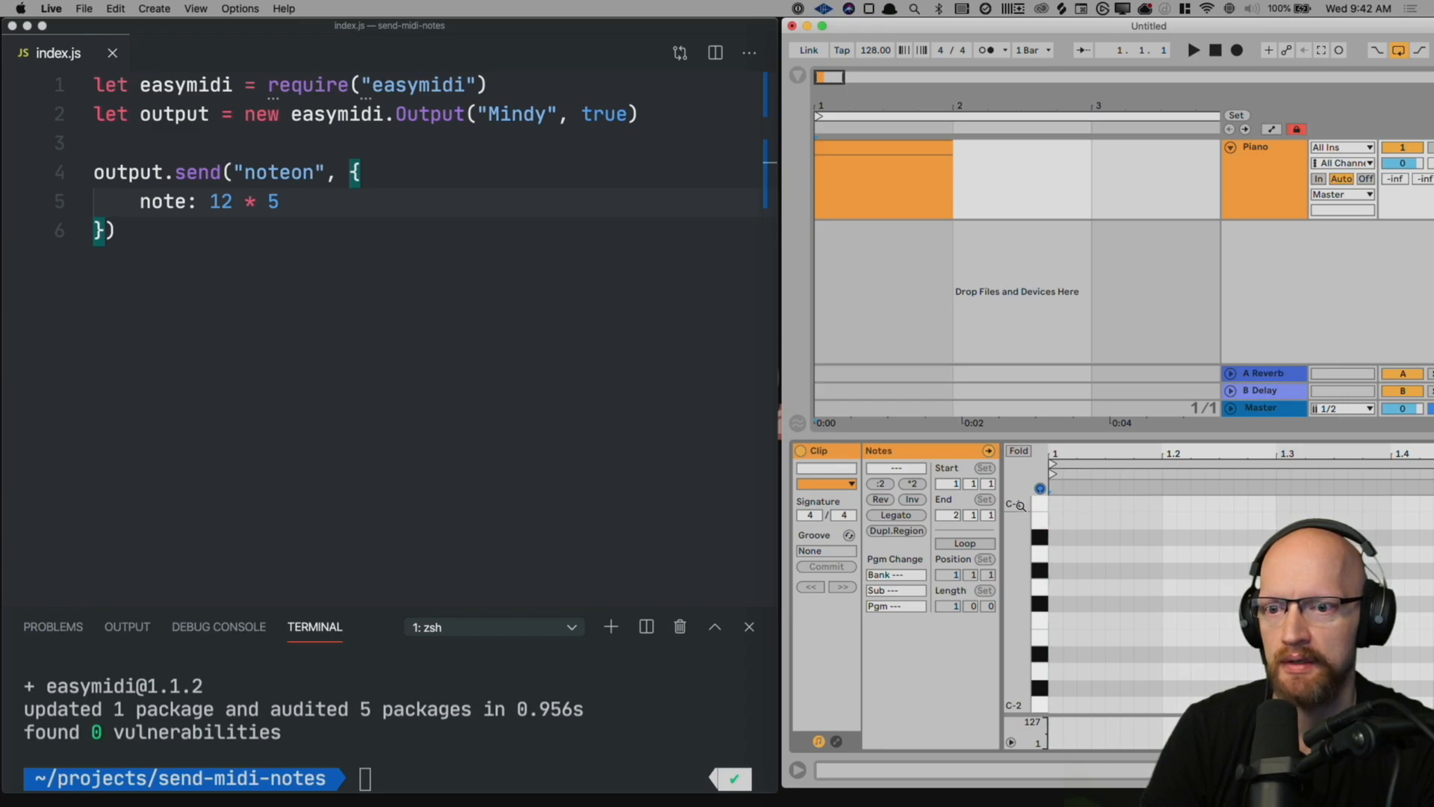
scroll(1016, 505, "up", 5)
scroll(1017, 505, "up", 5)
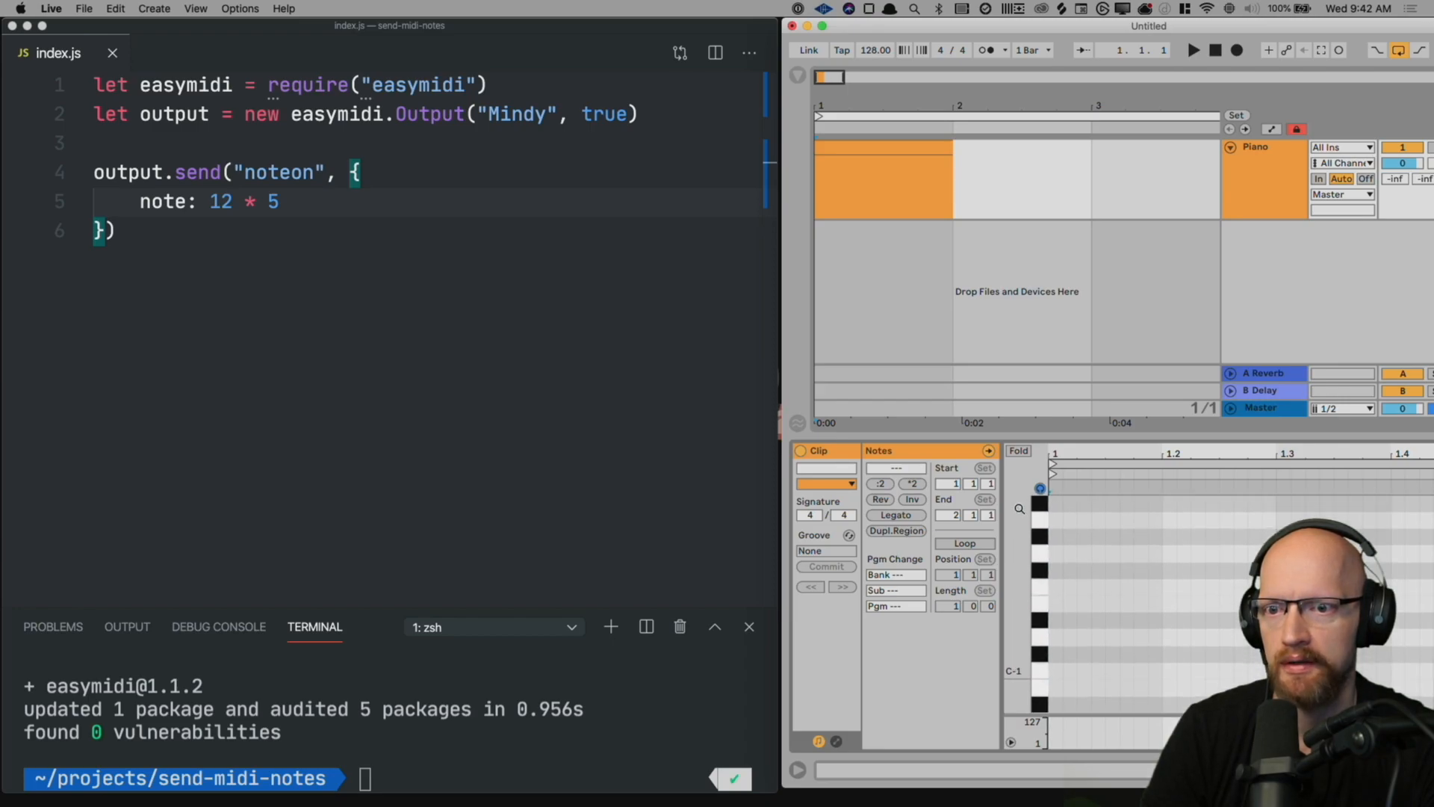
scroll(1019, 508, "up", 3)
scroll(1014, 609, "up", 5)
scroll(1013, 650, "up", 3)
scroll(1014, 685, "up", 2)
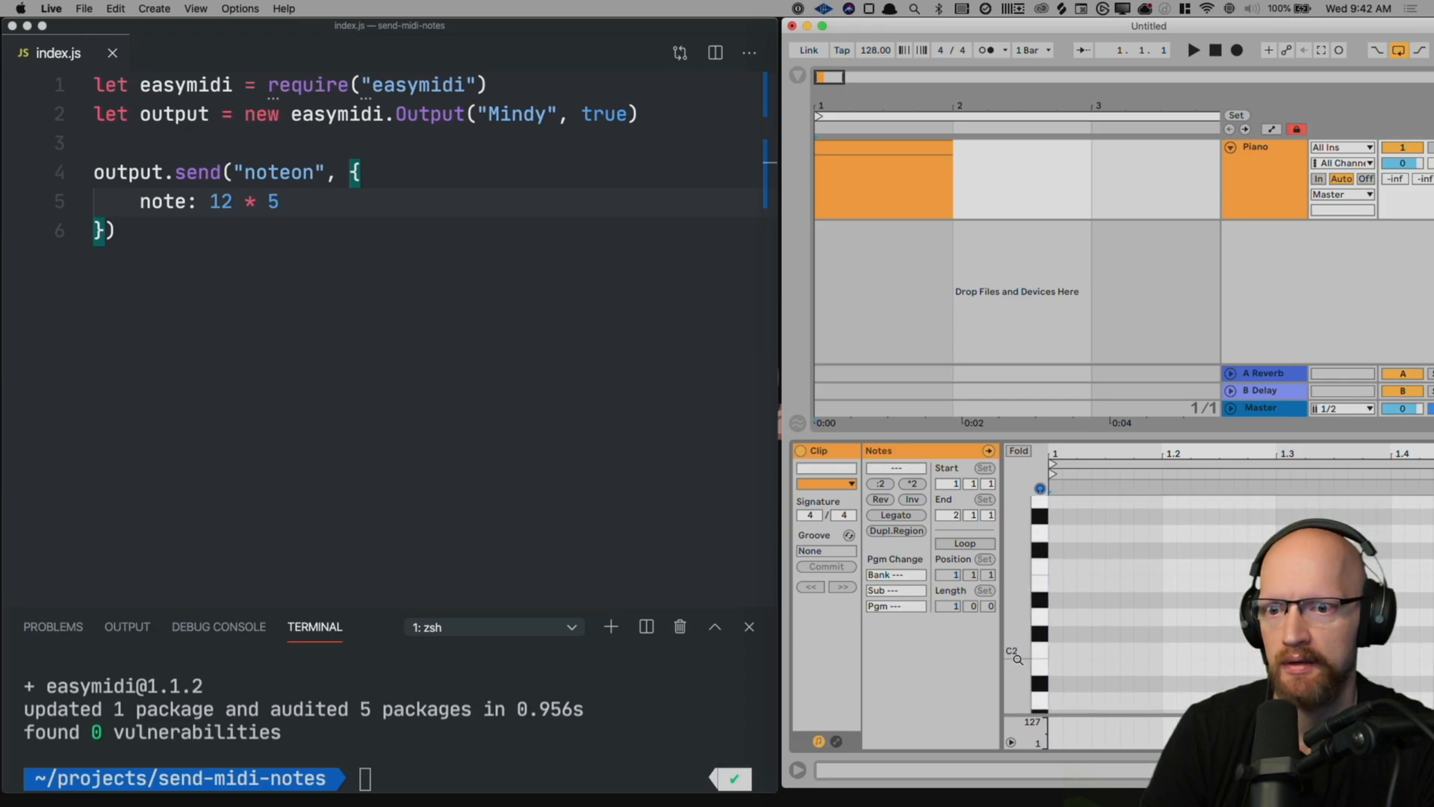
scroll(1014, 650, "up", 3)
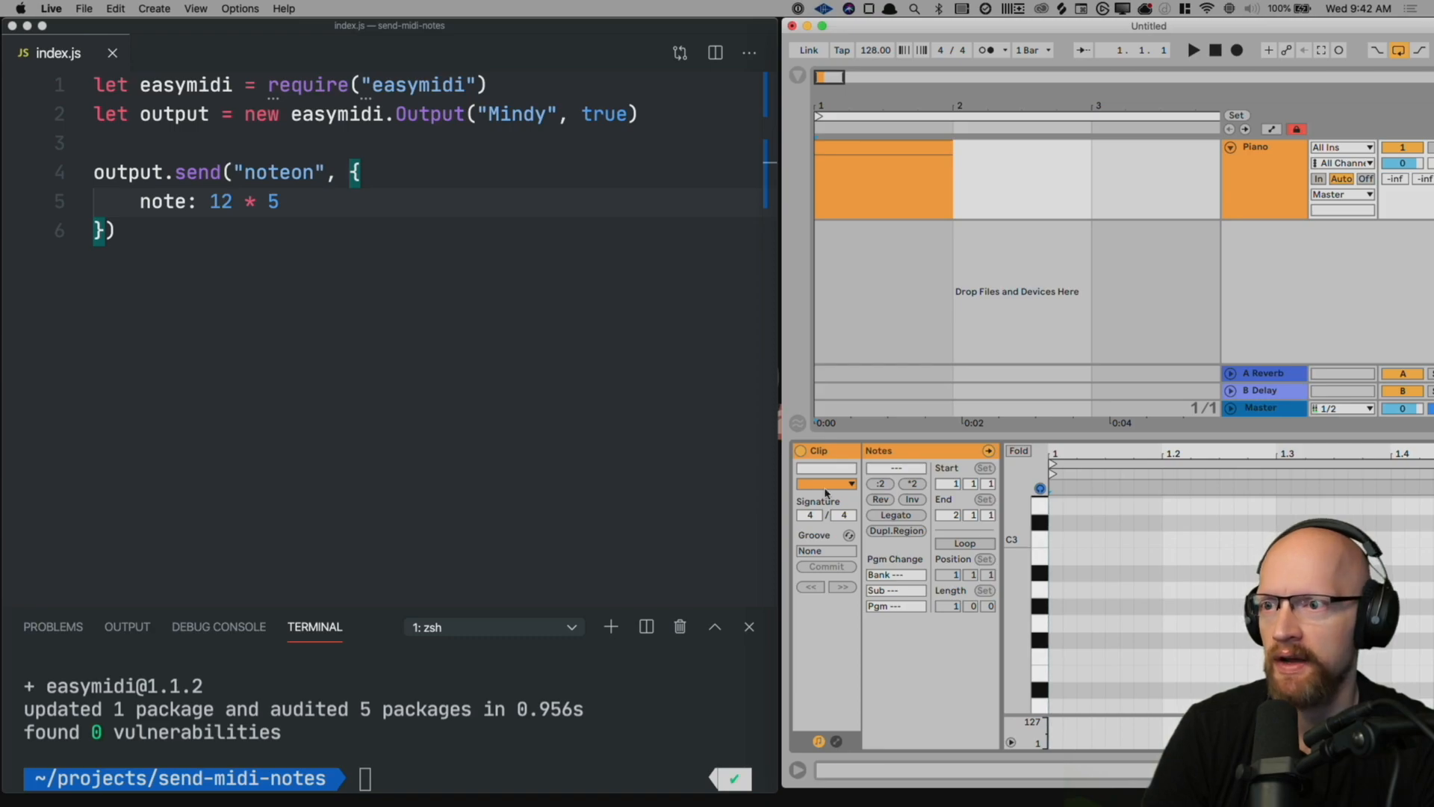
Step: Add velocity 127 and channel 1 to the noteon message, checking the Piano track's MIDI channel in Live
left_click(335, 244)
type(",")
key("Return")
type("vel")
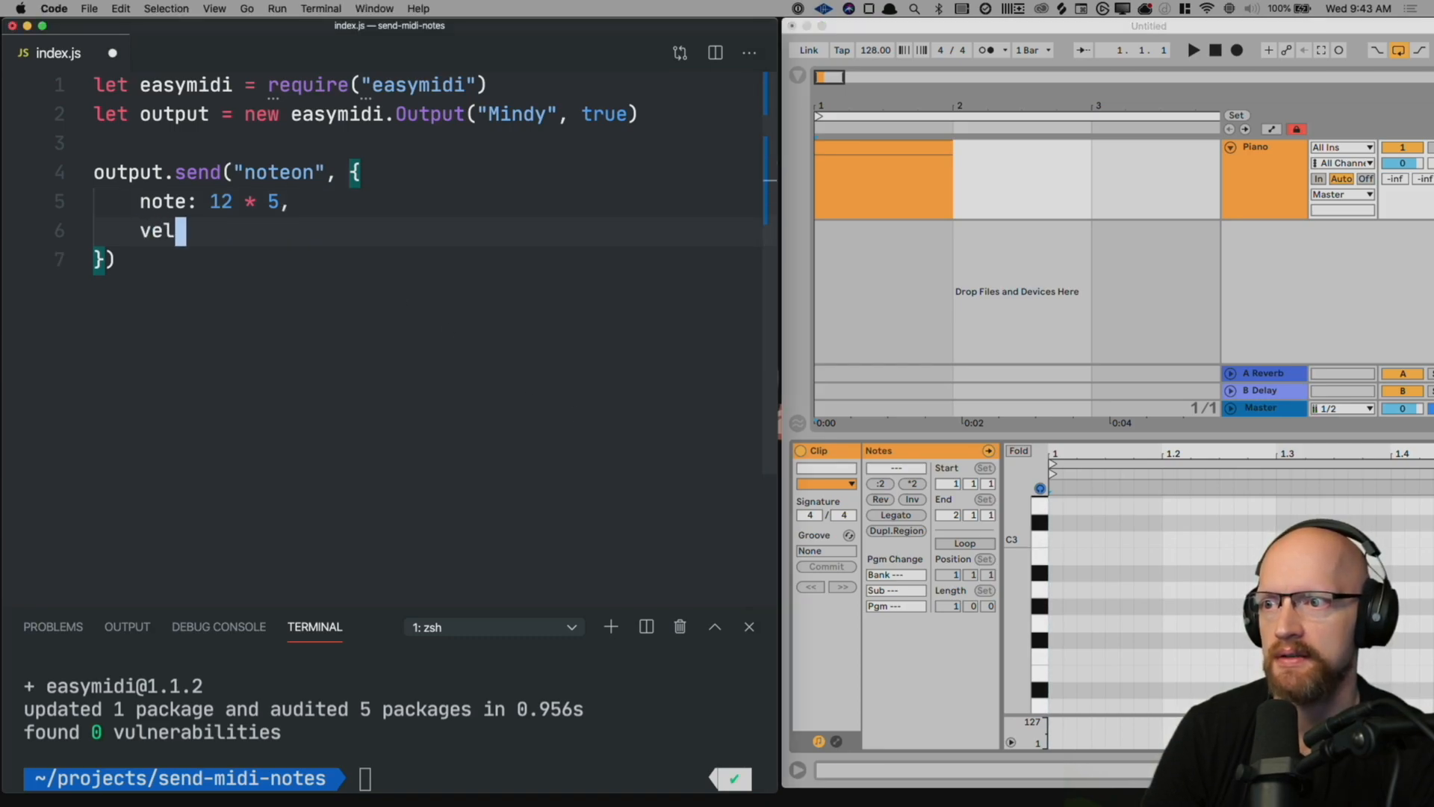
type("ocity: ")
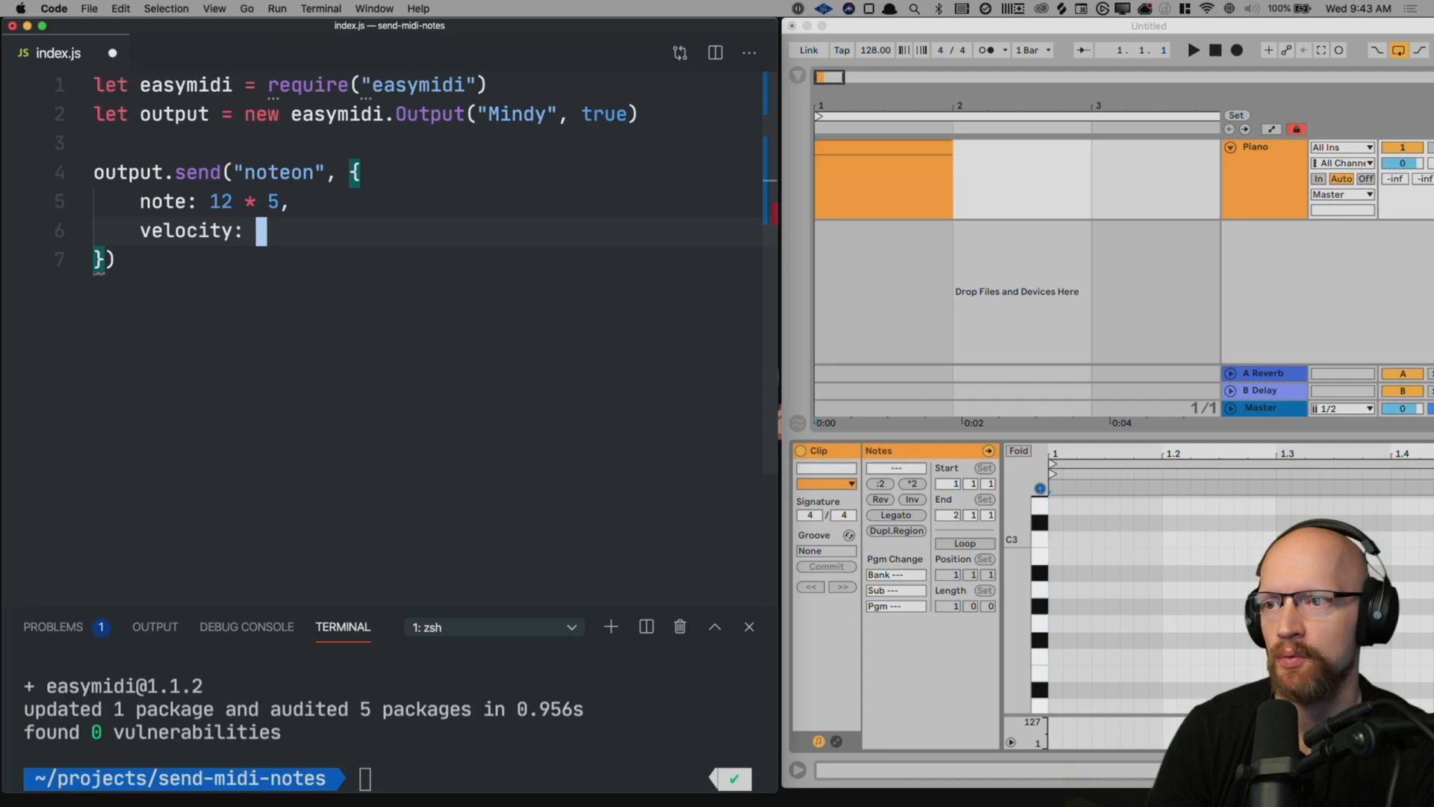
type("127")
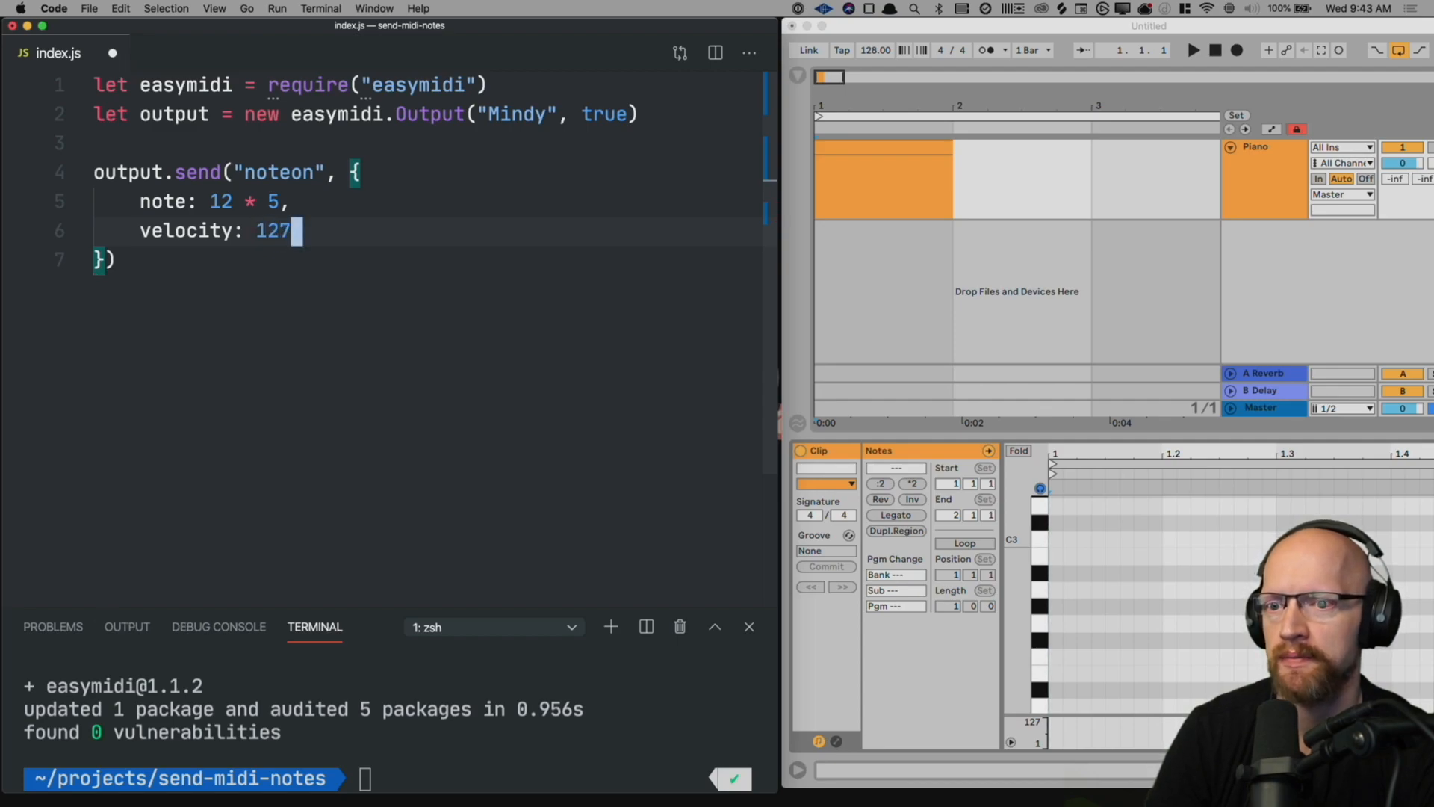
type(",")
key("Return")
type("channel: 1")
left_click(1117, 244)
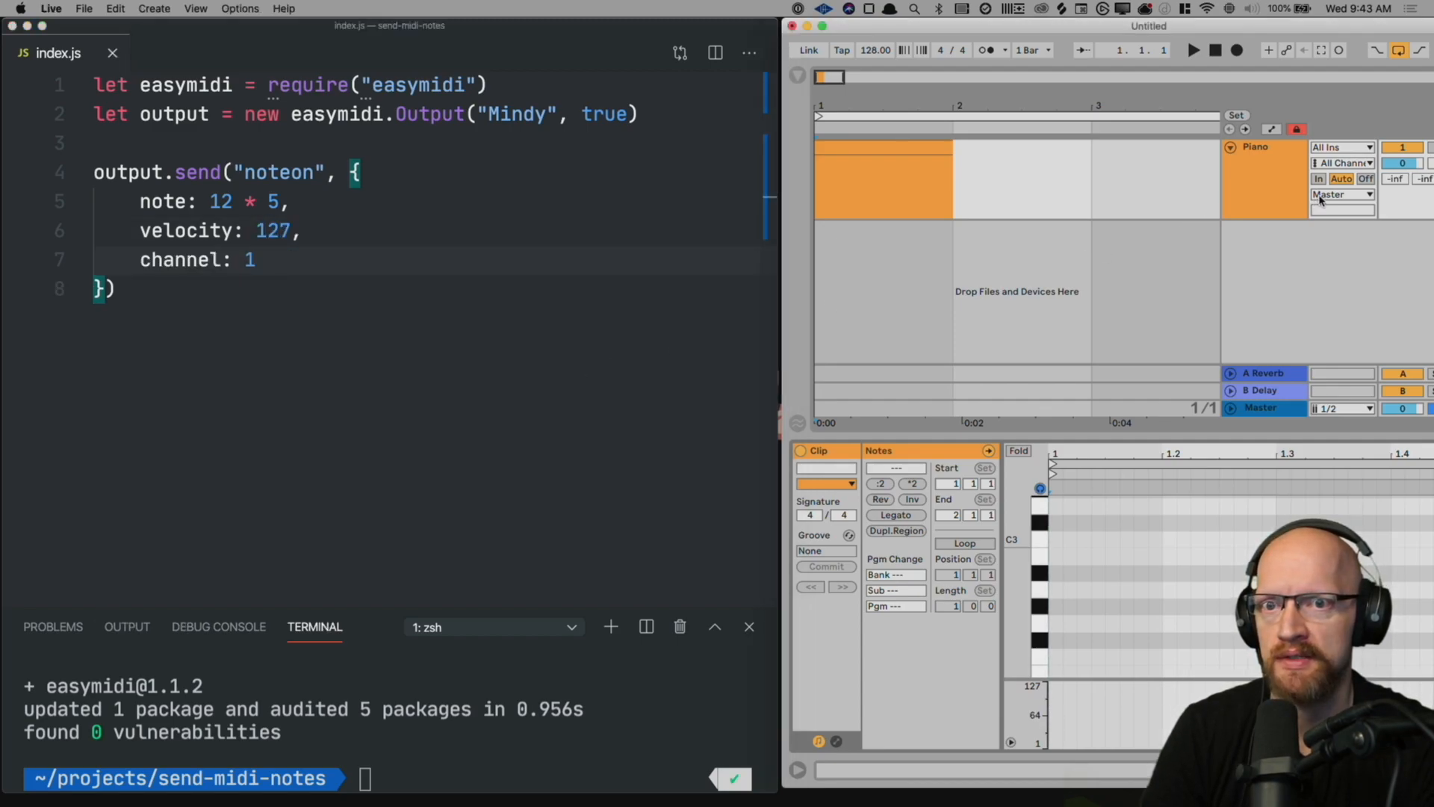
left_click(1342, 165)
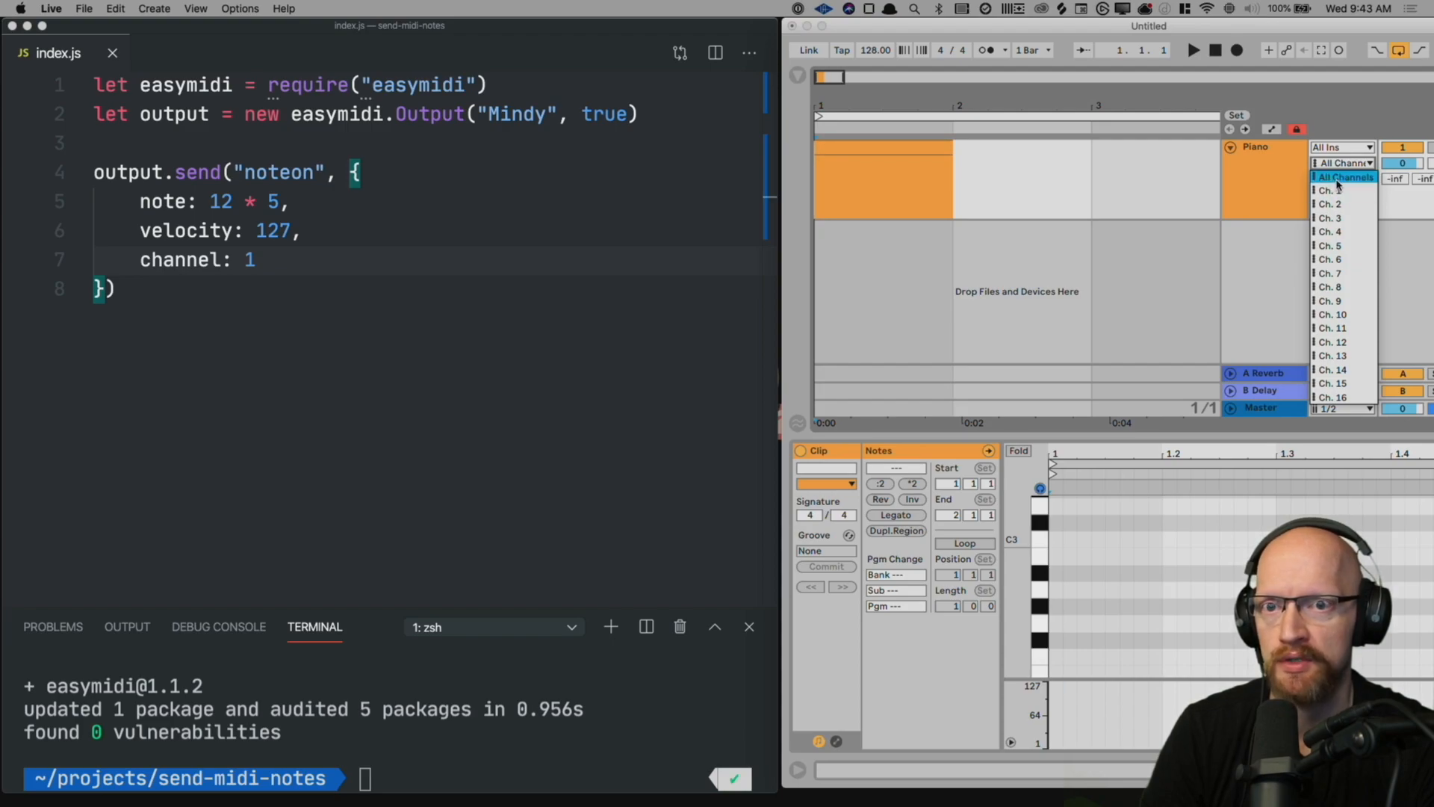
key("Escape")
Step: Run index.js with node in the terminal and prepare to rerun it
key("super+Tab")
type("node index.js")
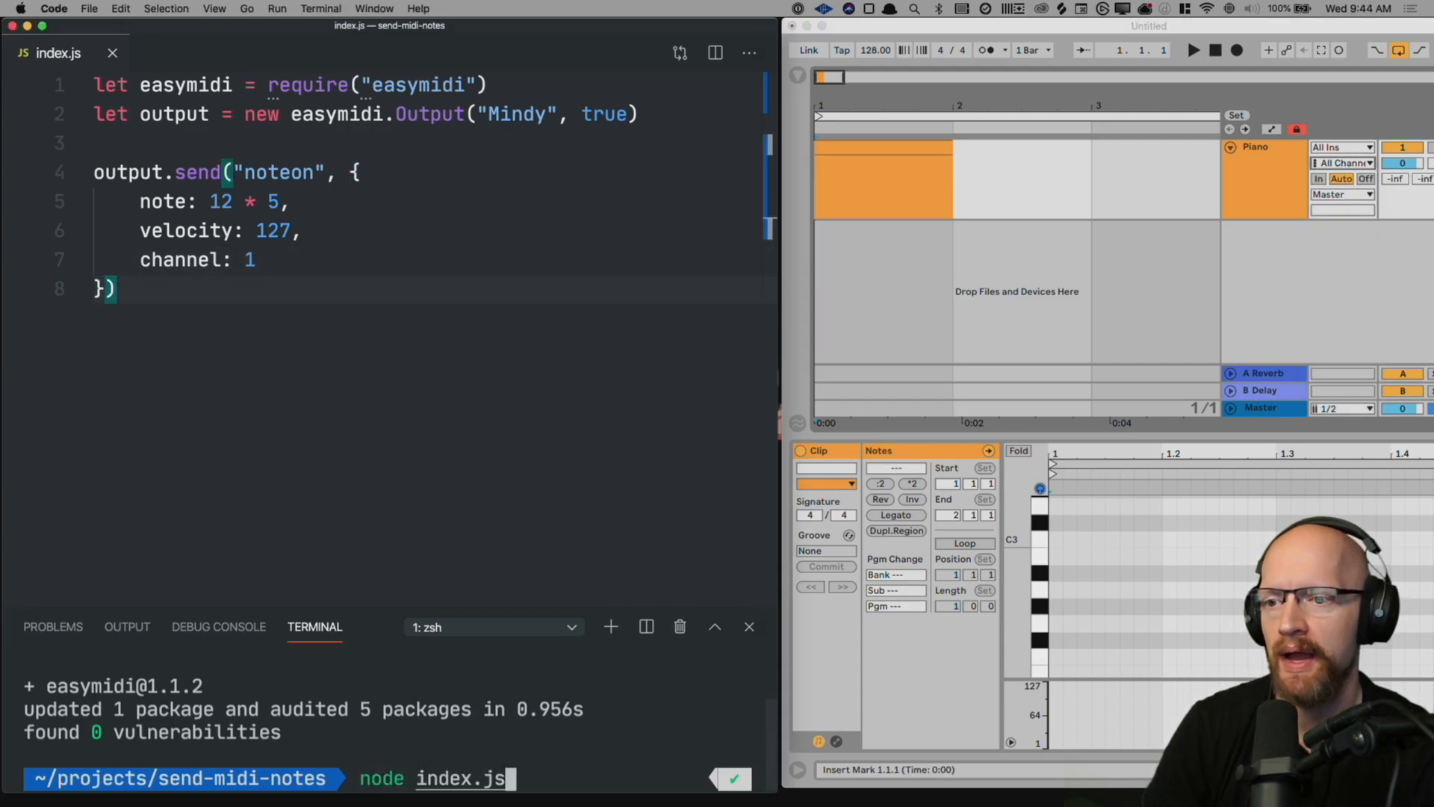
key("Return")
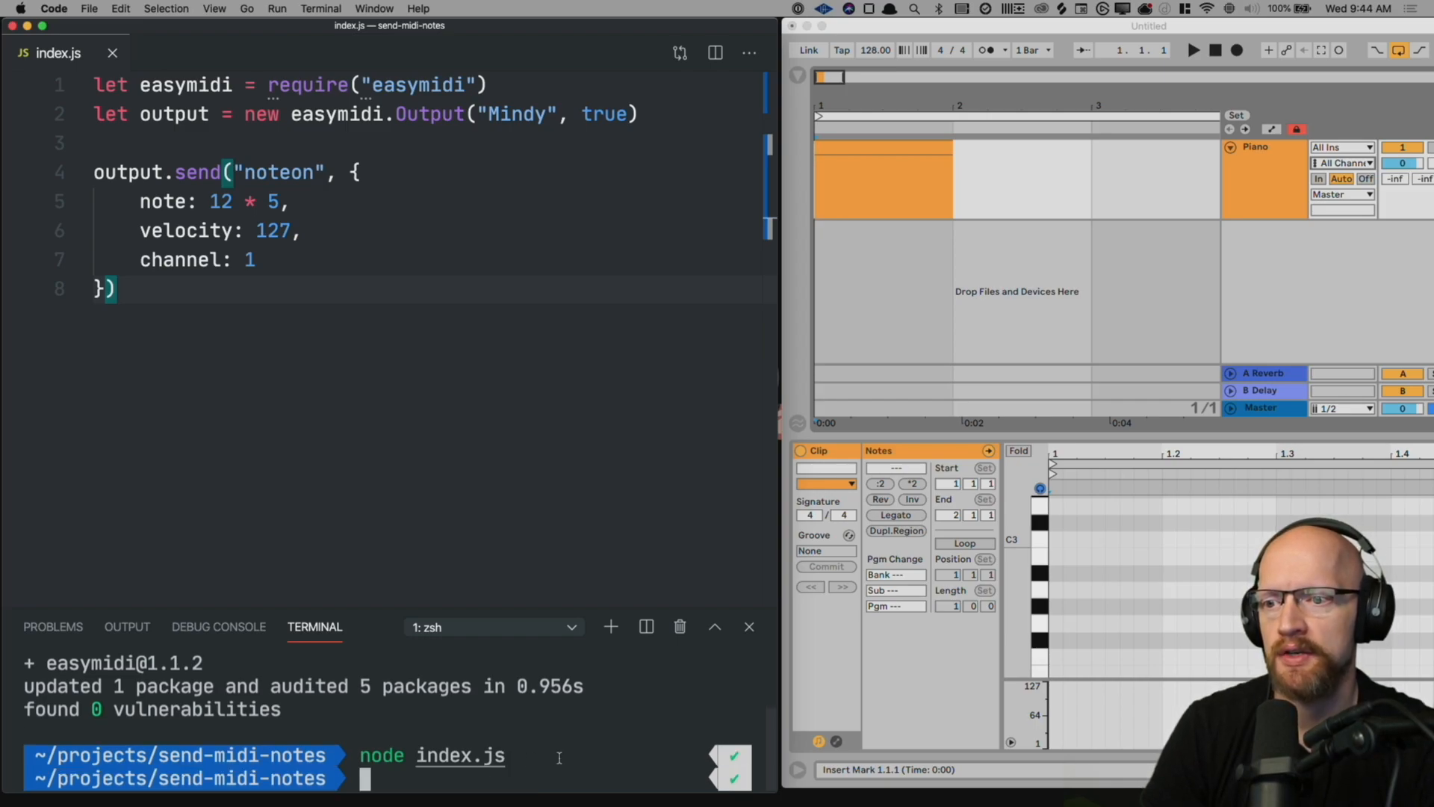
left_click_drag(118, 290, 62, 160)
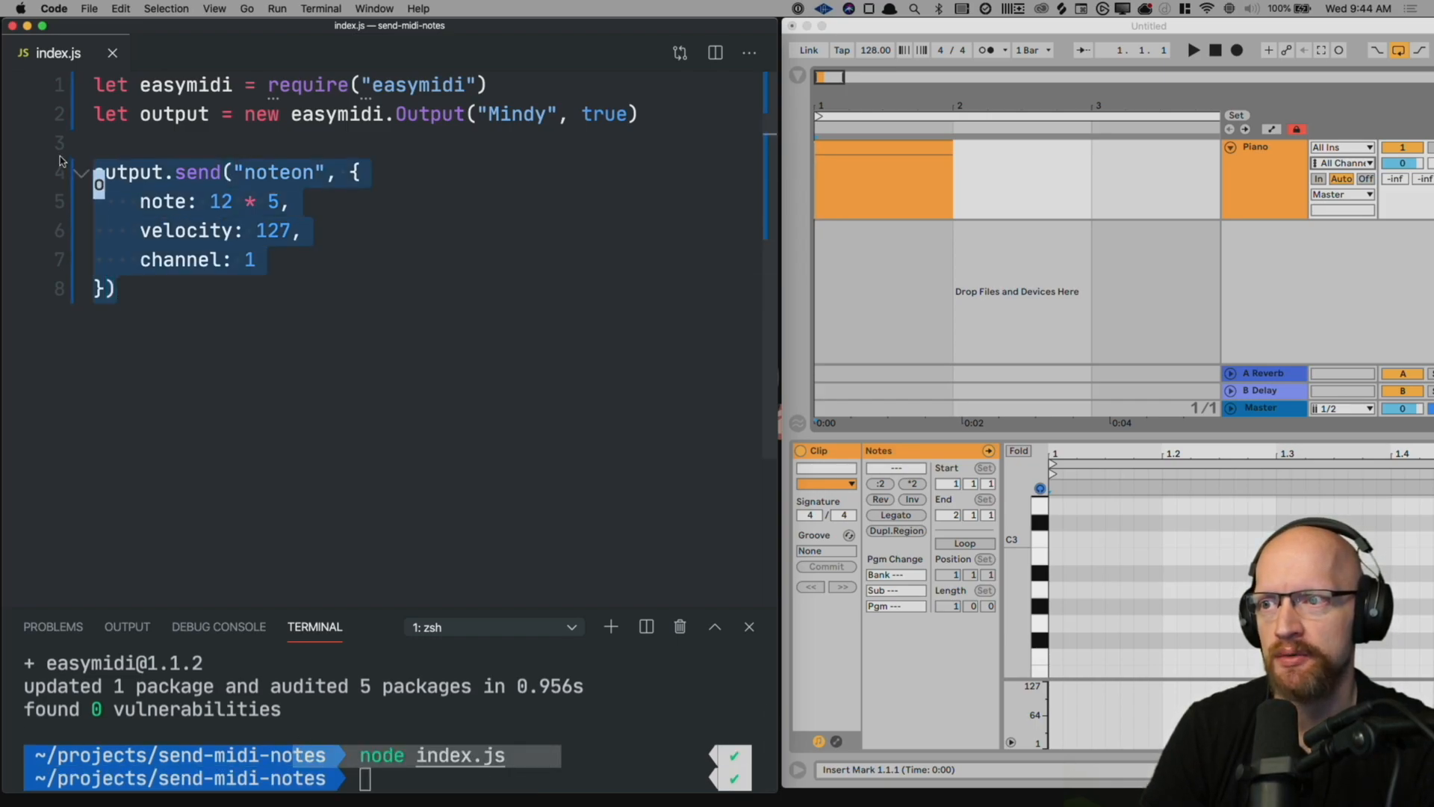
left_click(151, 315)
Step: Rerun the script, then wrap the noteon send in a setInterval firing every 1000 ms and save
key("Up")
key("Return")
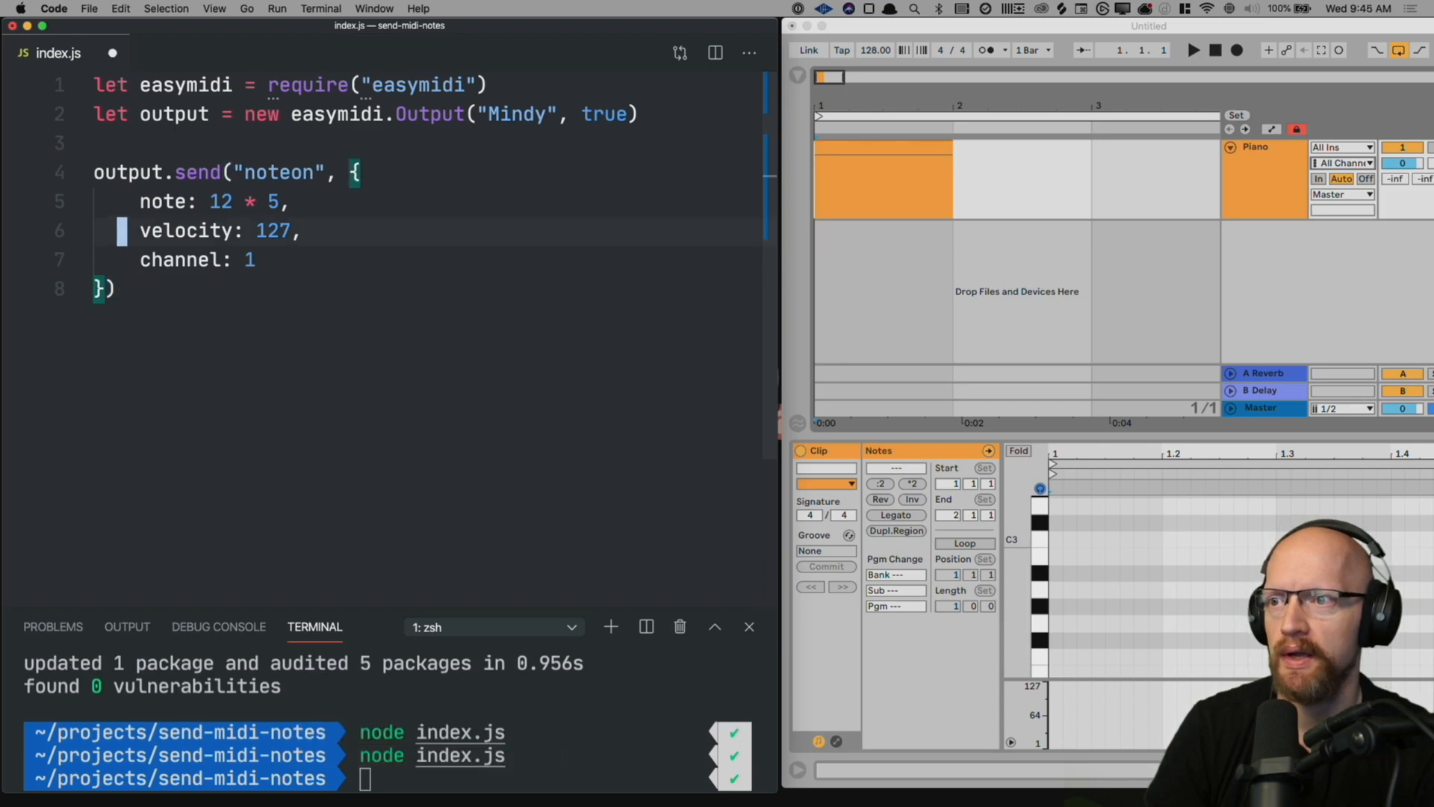
key("Up")
key("Return")
key("Return")
key("Up")
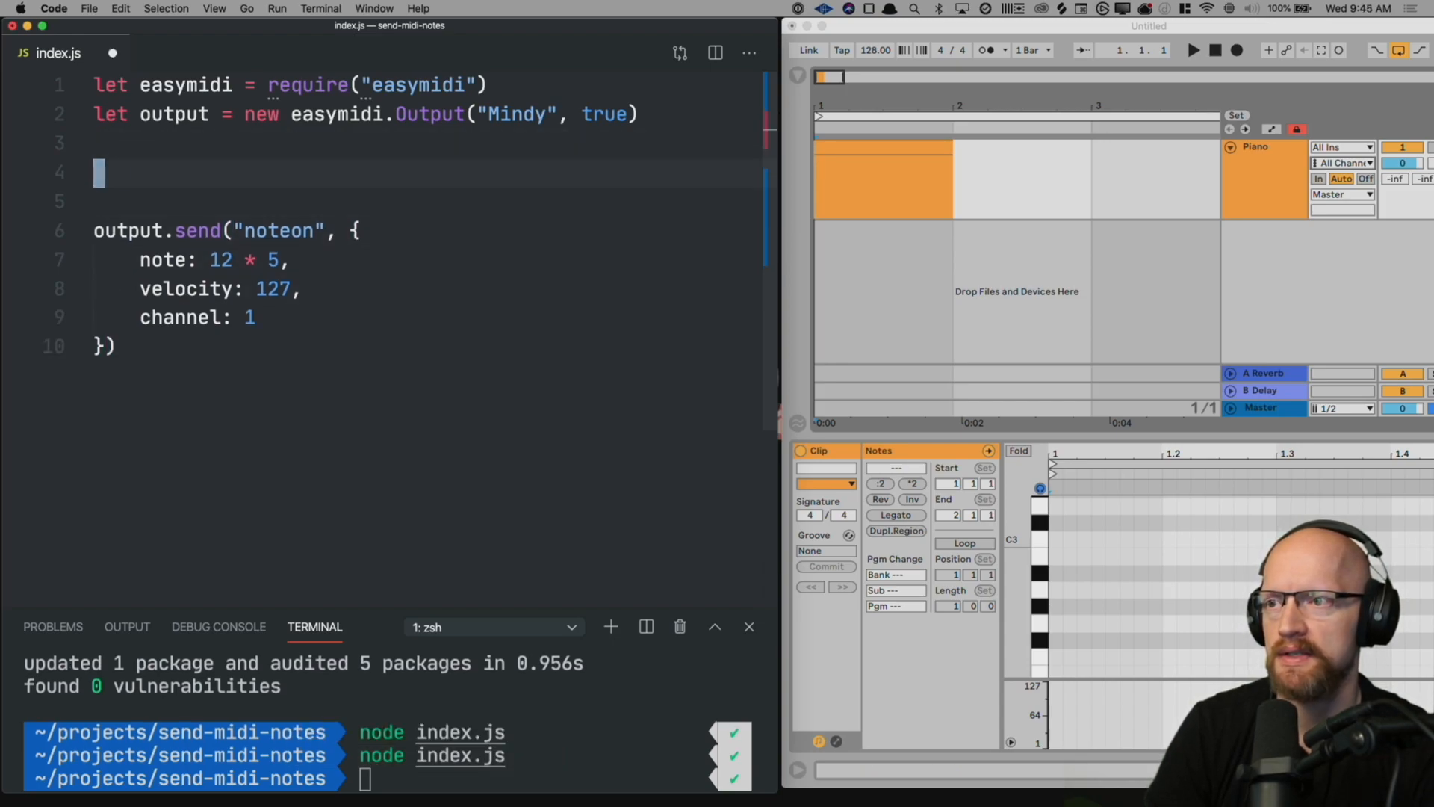
type("set")
key("Down")
key("Return")
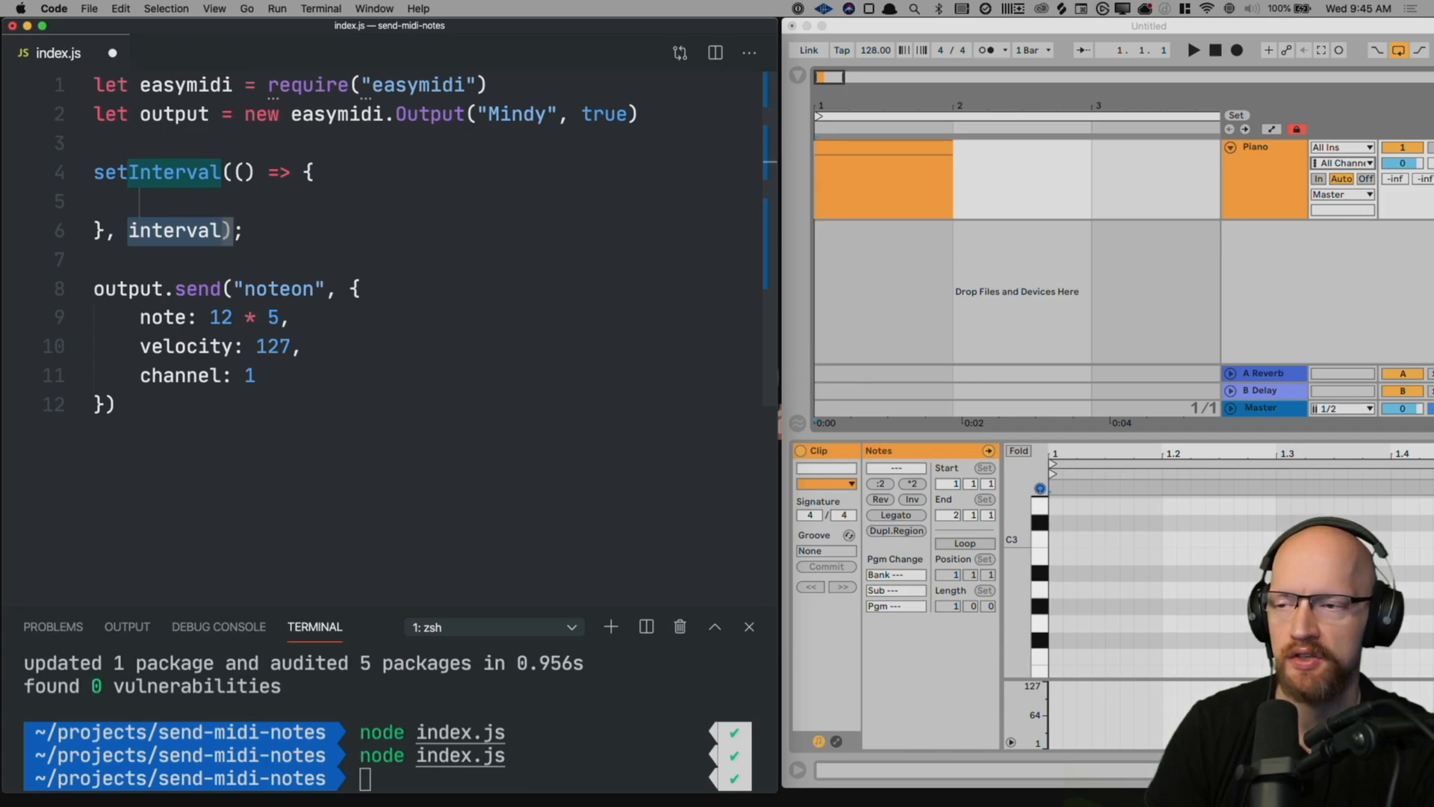
type("1000")
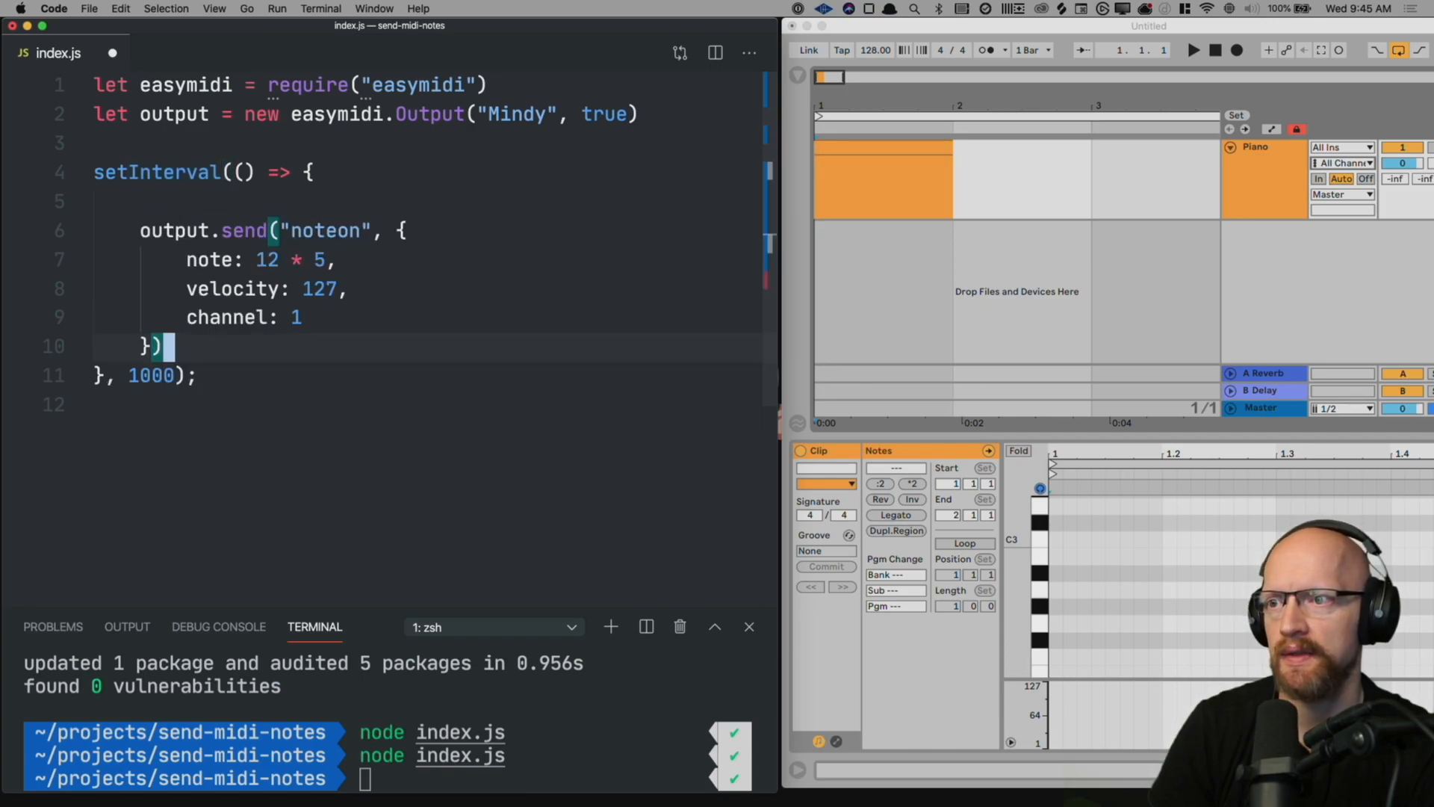
key("Up")
key("Up")
key("Up")
key("BackSpace")
key("super+s")
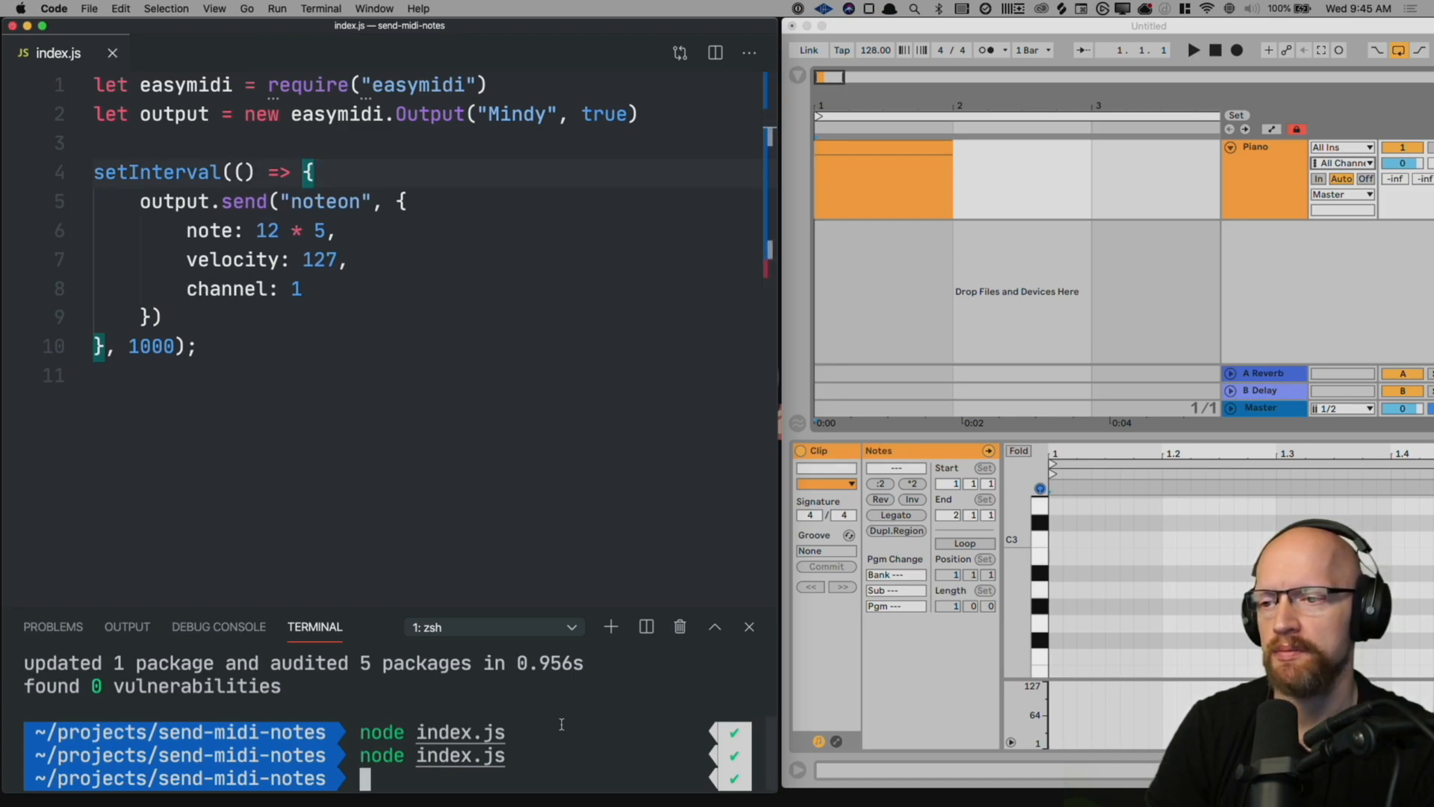
Step: Run node index.js once more, then stop it with Ctrl+C
key("Up")
key("Return")
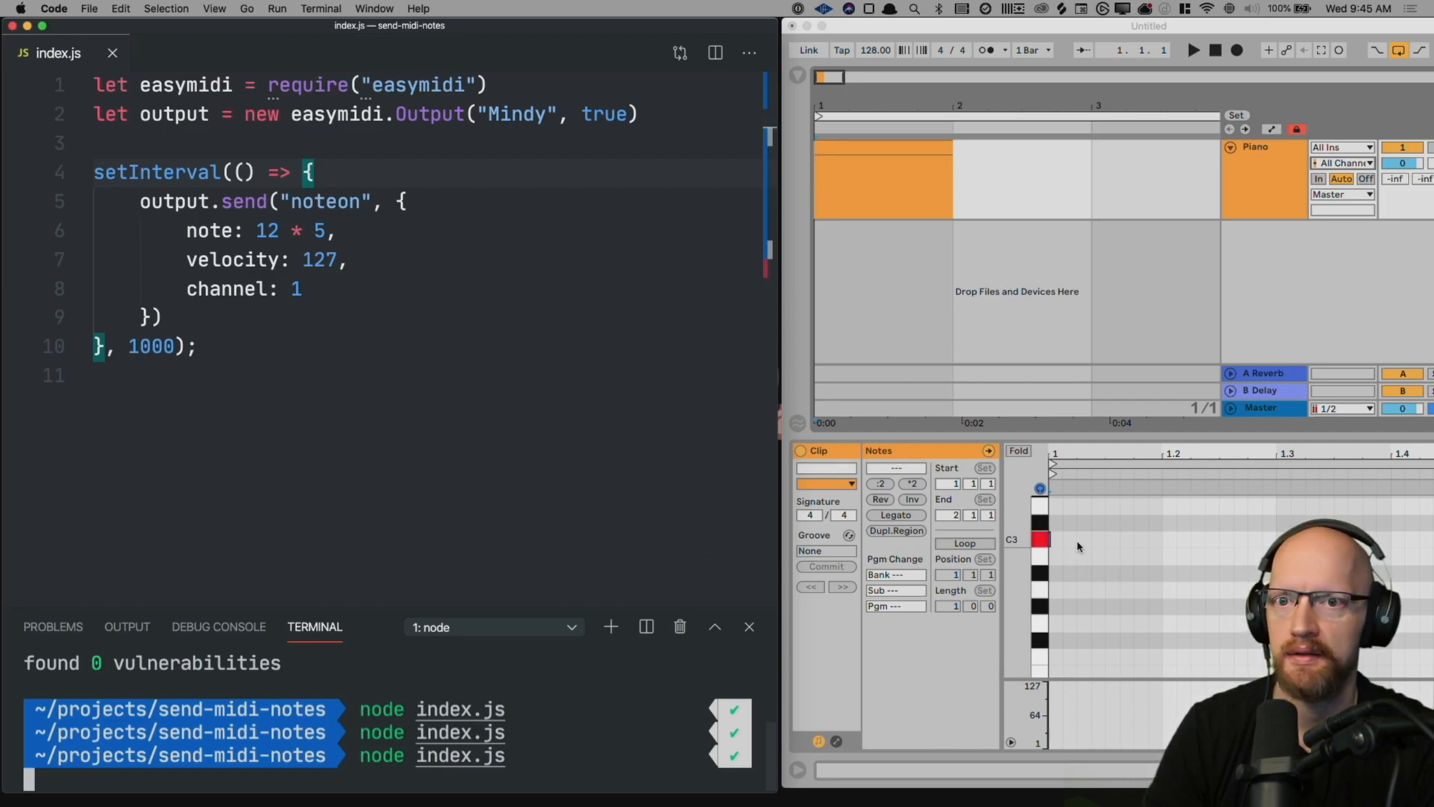
key("ctrl+c")
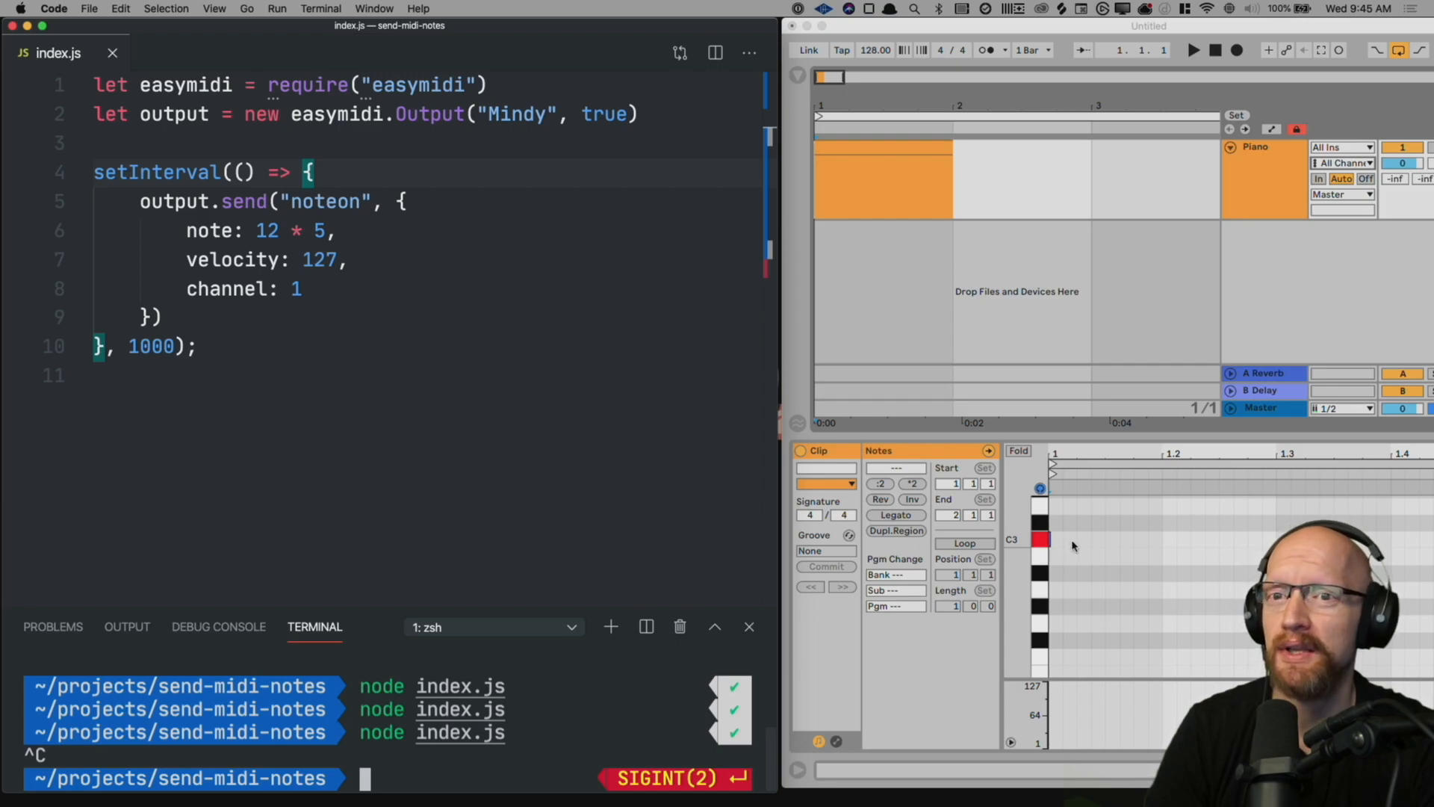
Step: Stop Live's transport and delete the noteon send block from inside the setInterval
double_click(336, 203)
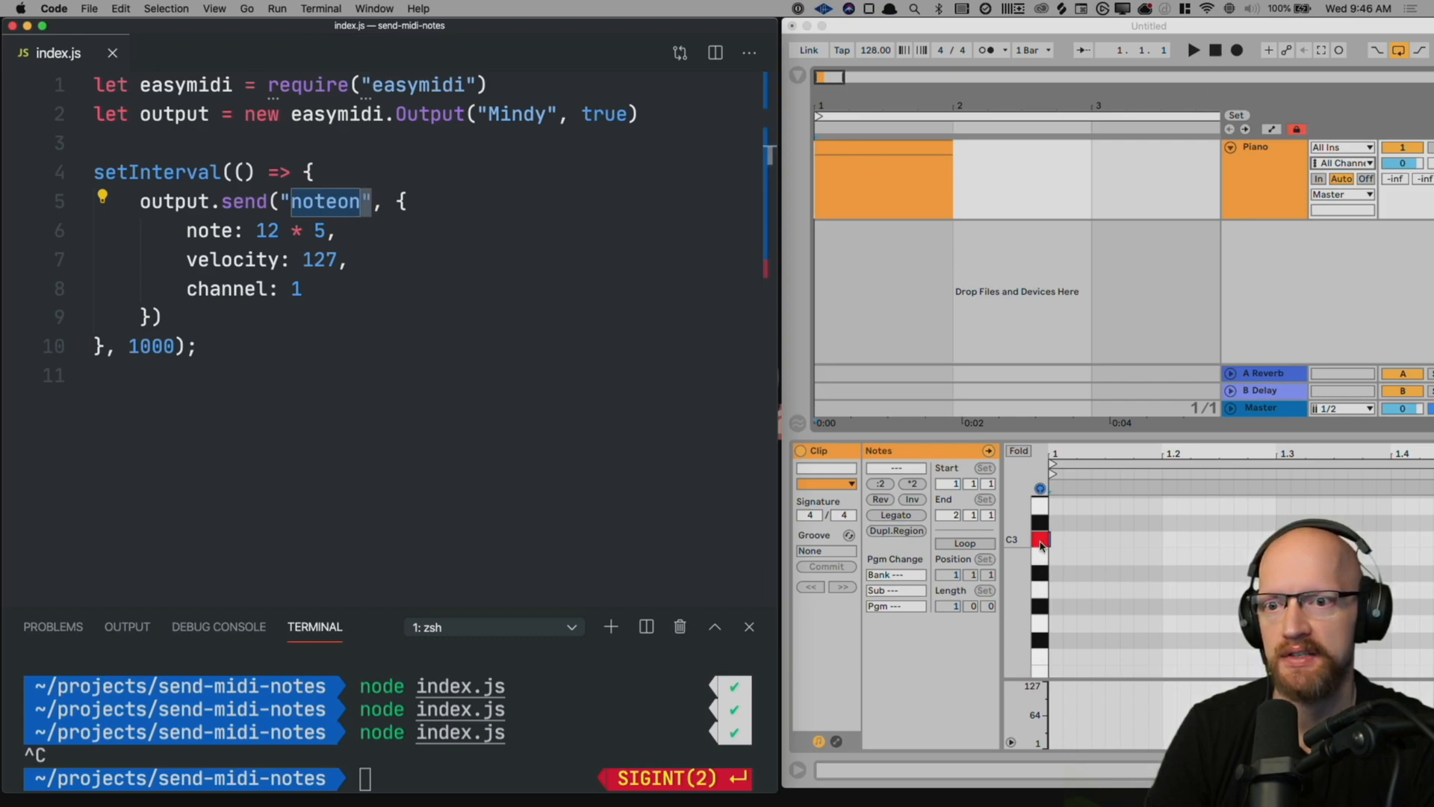
left_click(1219, 115)
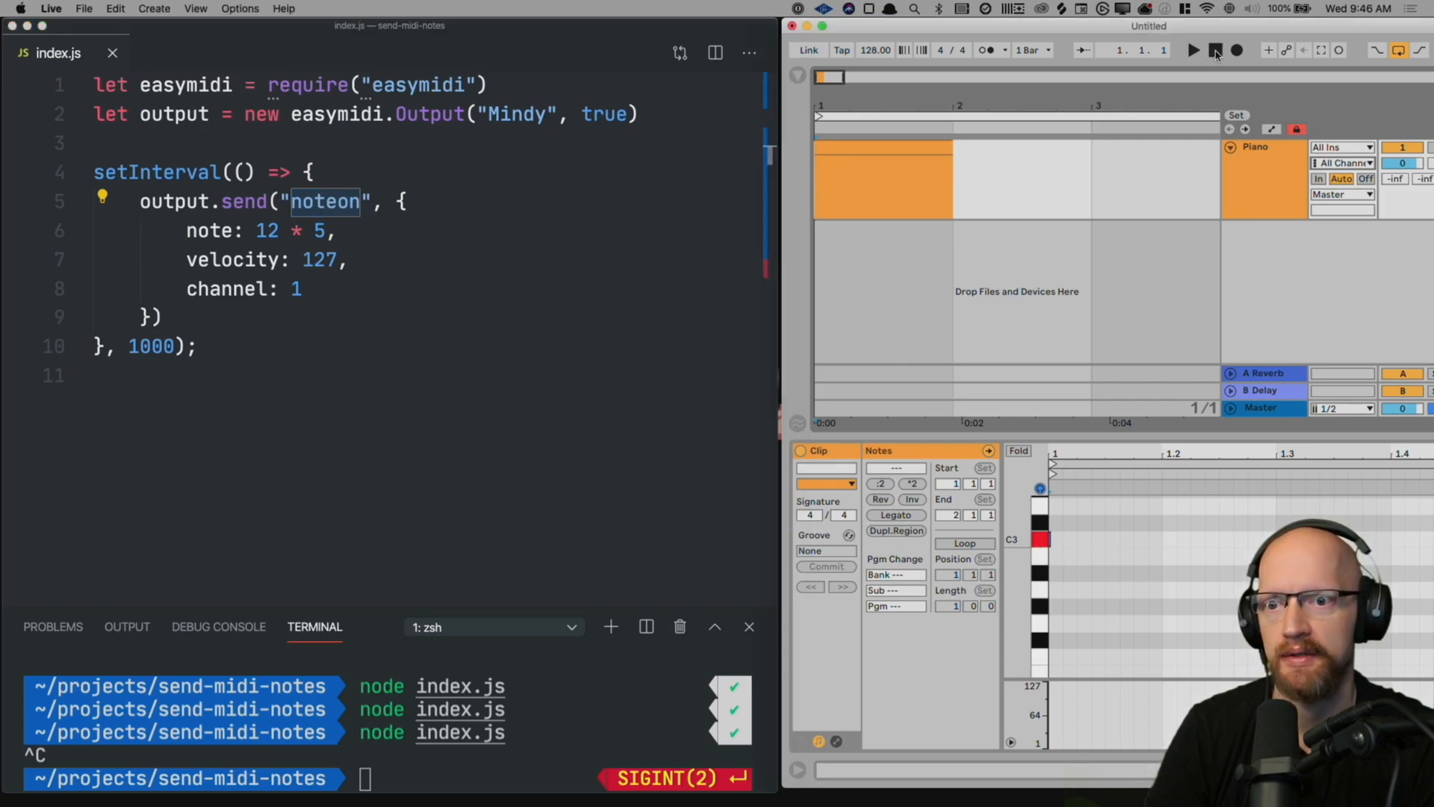
left_click_drag(168, 319, 96, 198)
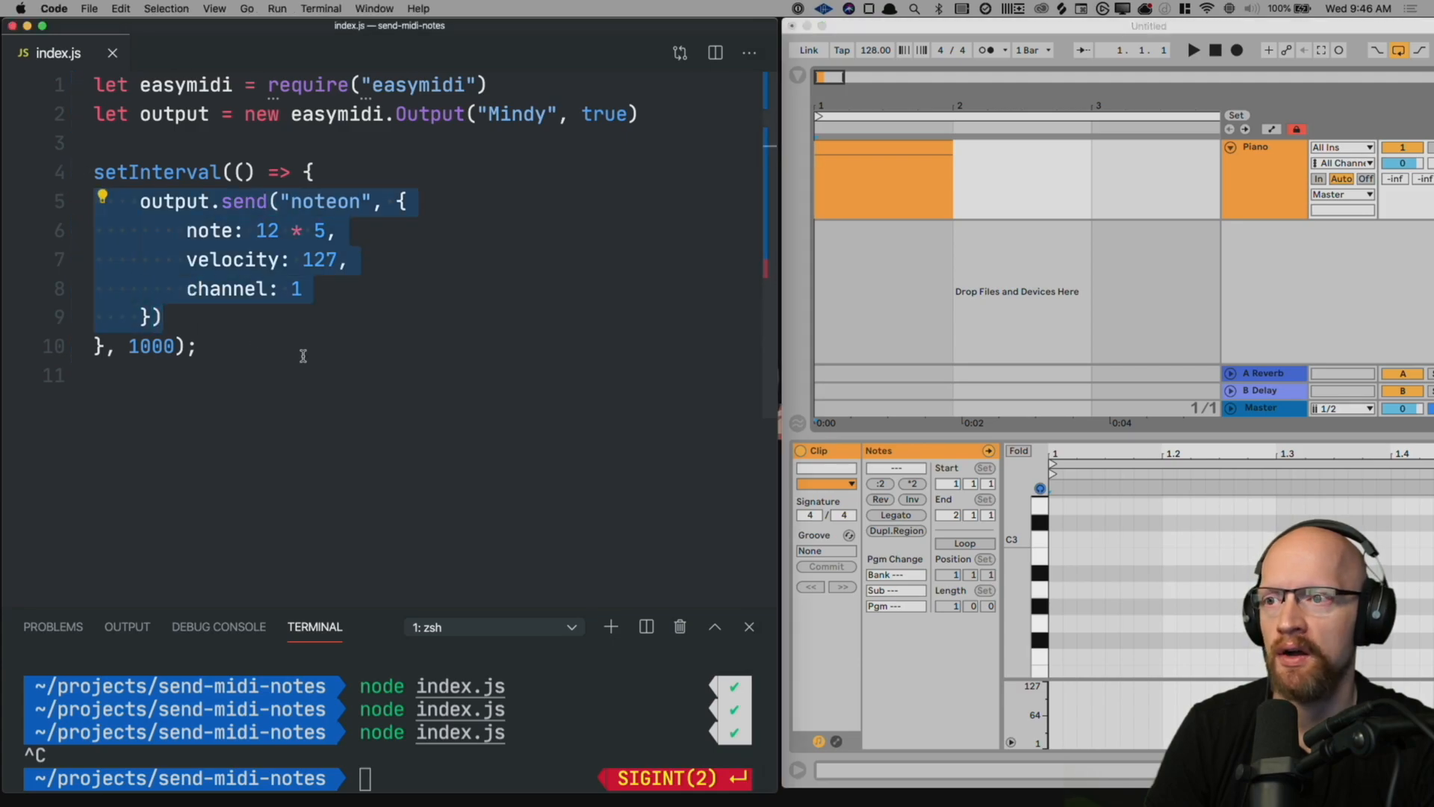
left_click(202, 345)
left_click_drag(191, 318, 97, 199)
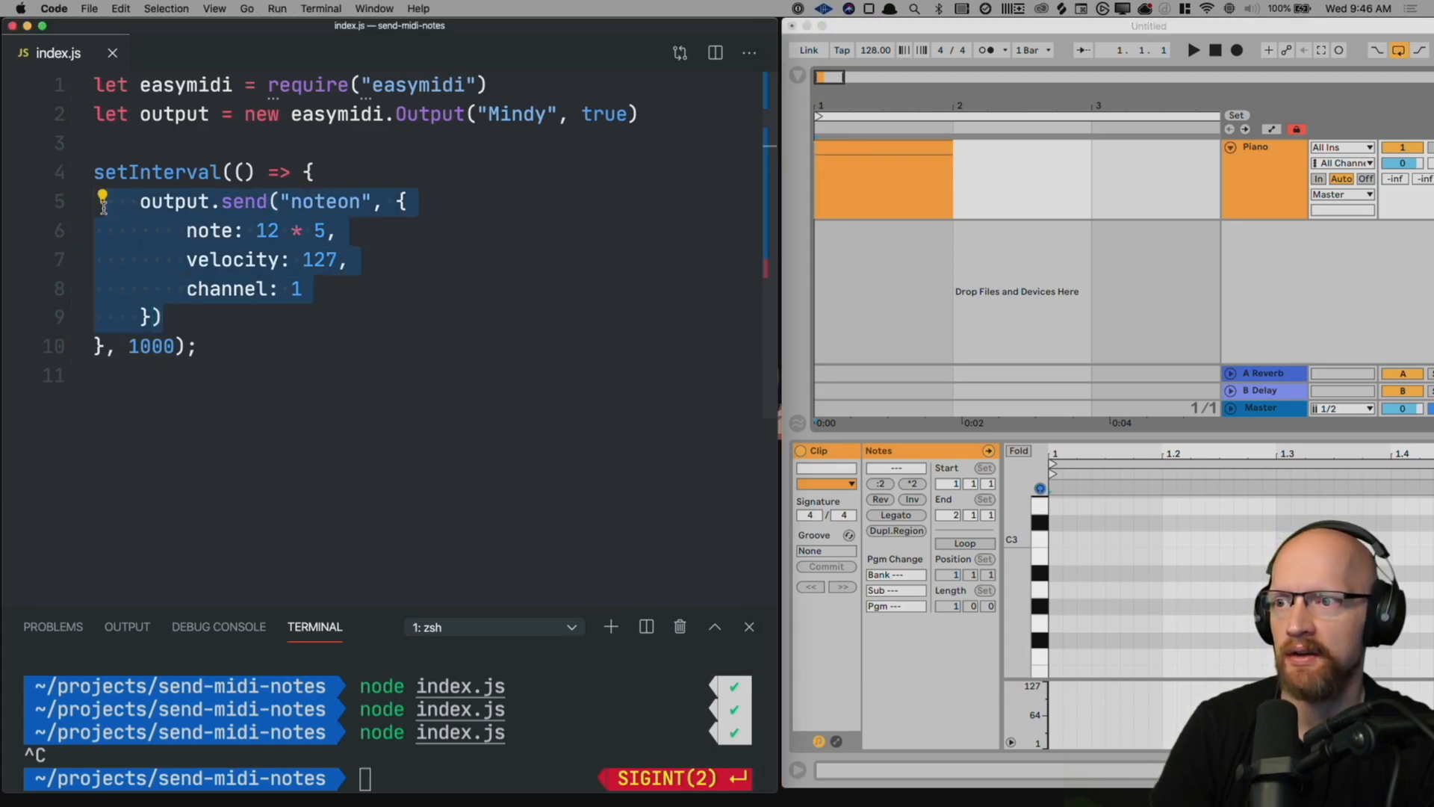
key("BackSpace")
left_click(132, 143)
Step: Declare let sendNote = () => {} above the timer and paste the noteon send block into it
key("Return")
key("Return")
key("Up")
type("let sendN")
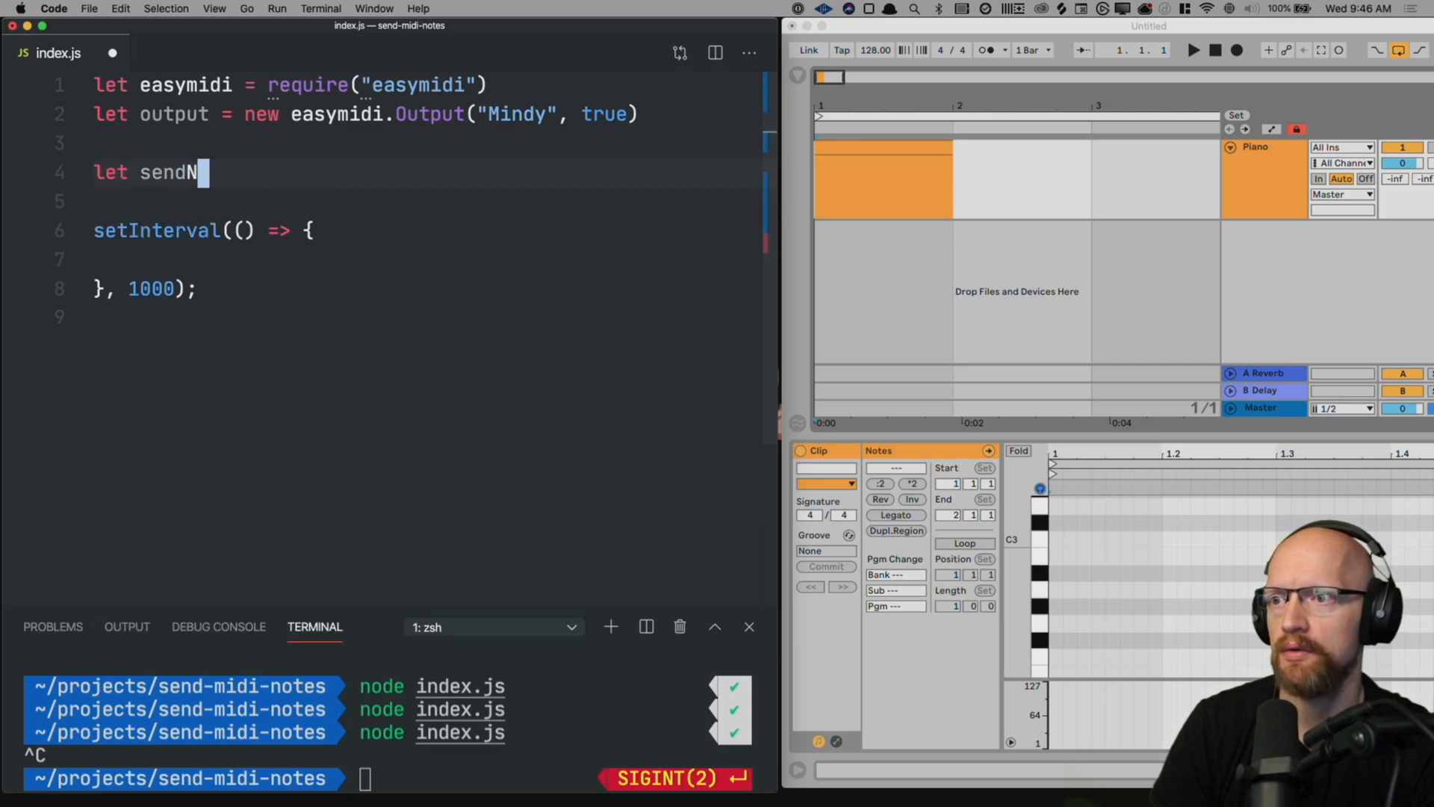
type("ote = (")
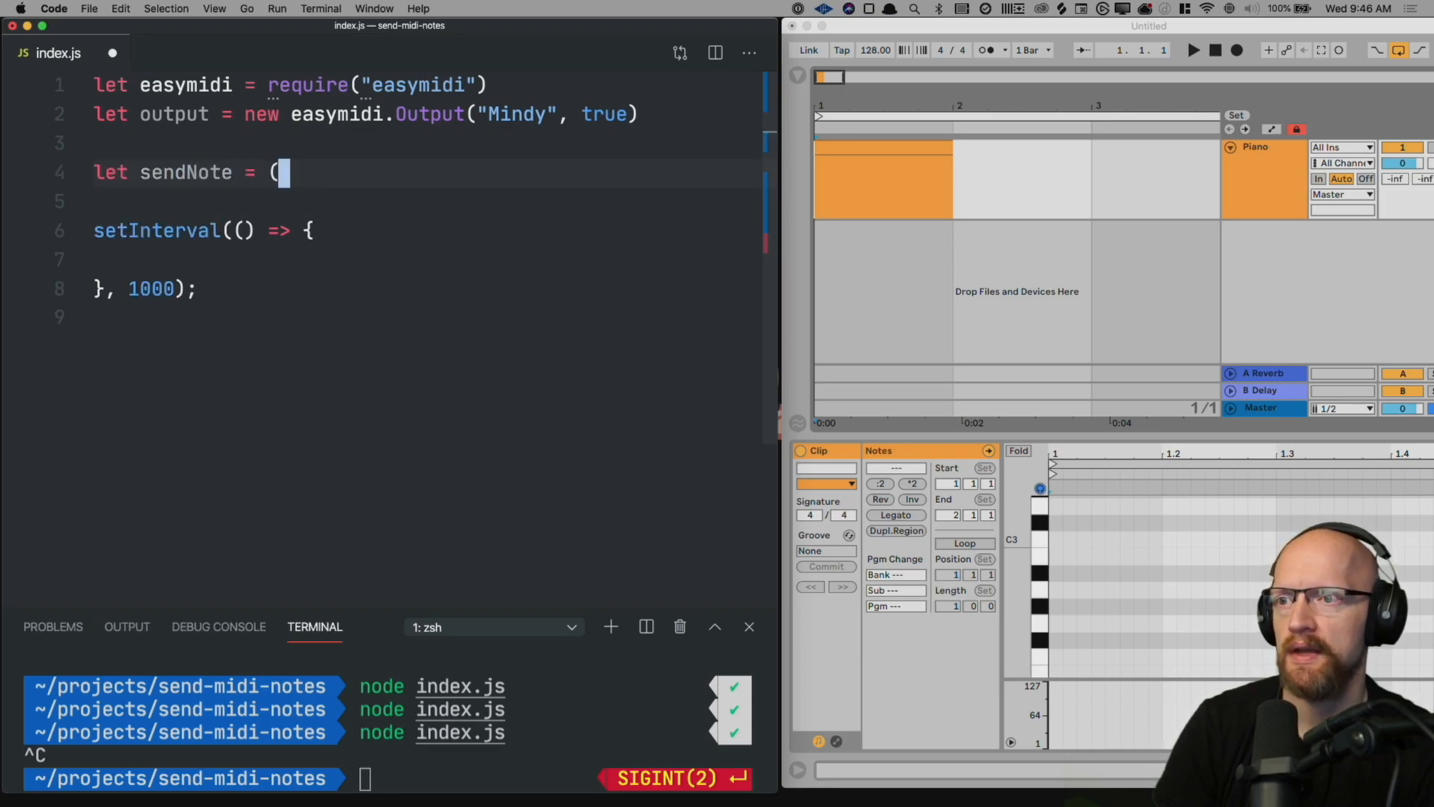
type(")=> {")
key("Return")
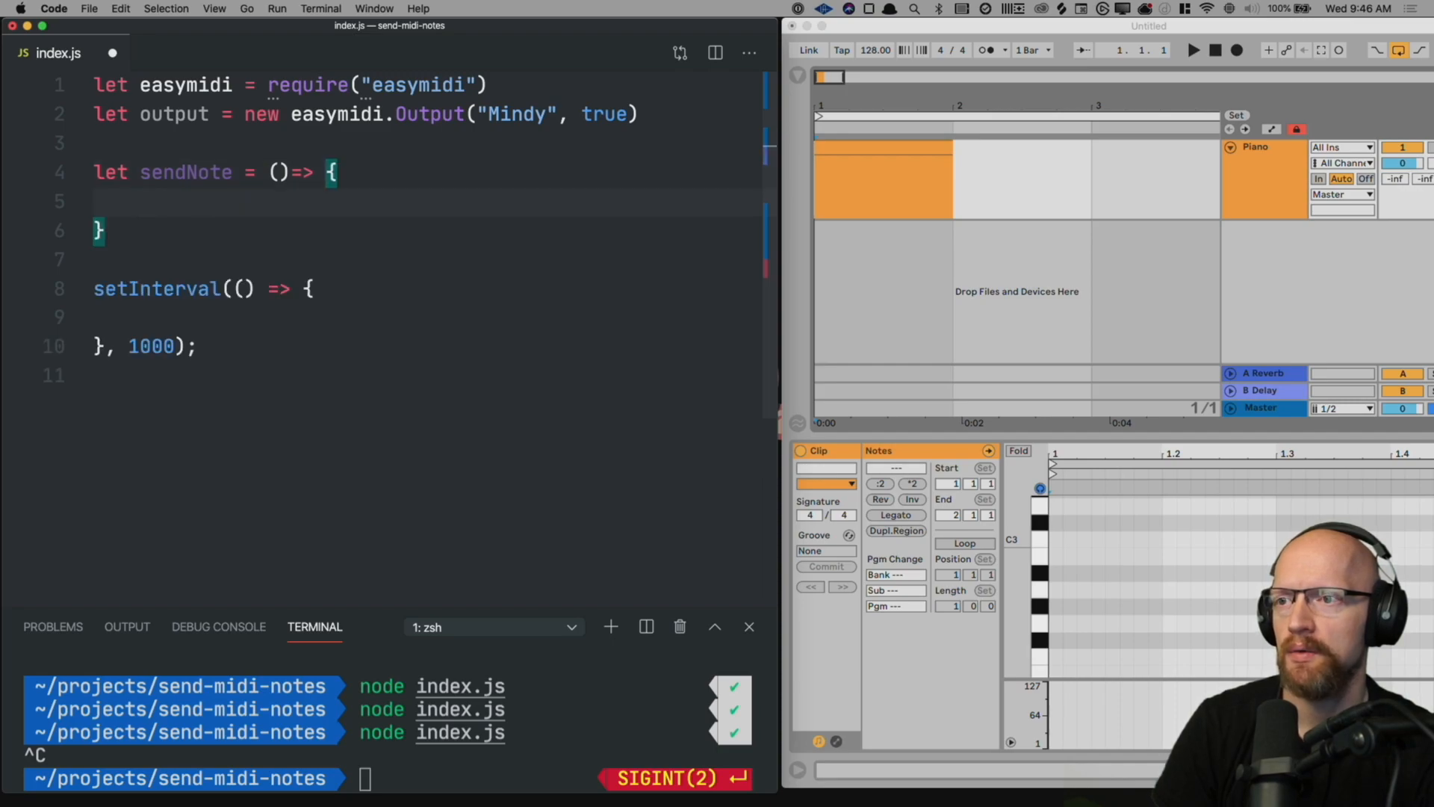
key("super+v")
key("Return")
key("Return")
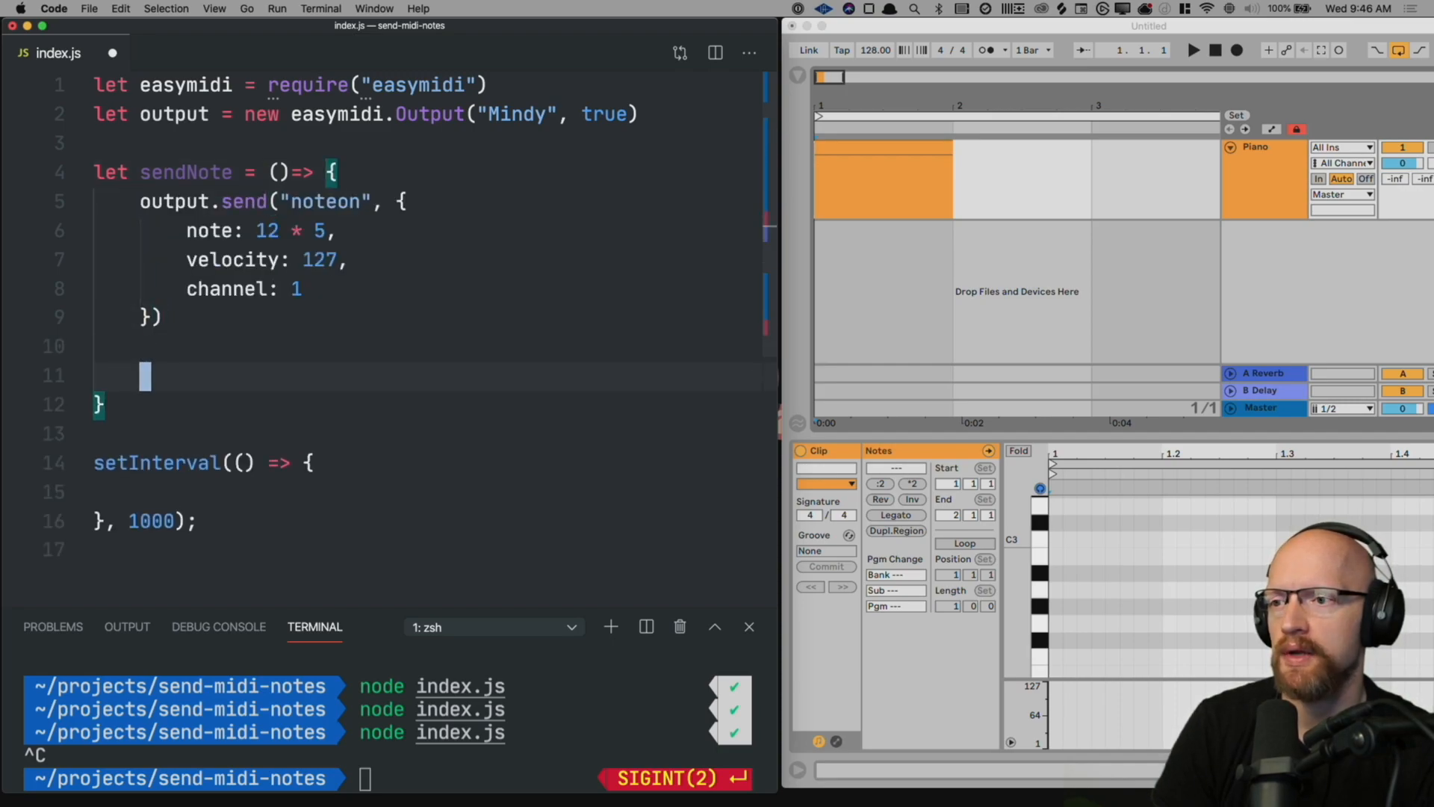
type("set")
Step: Add a 200 ms setTimeout inside sendNote that sends a noteoff copy of the message, and save
key("Down")
key("Return")
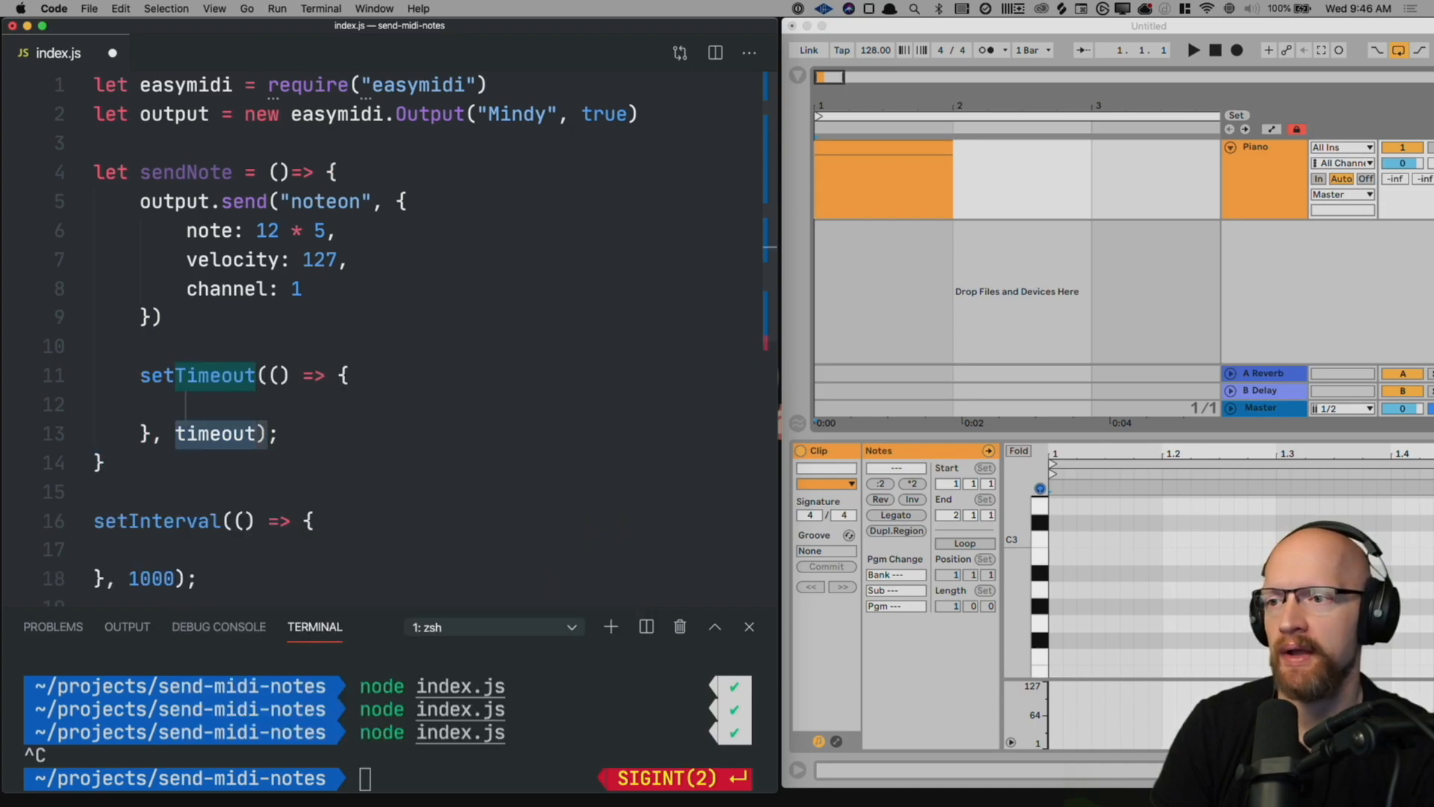
type("200")
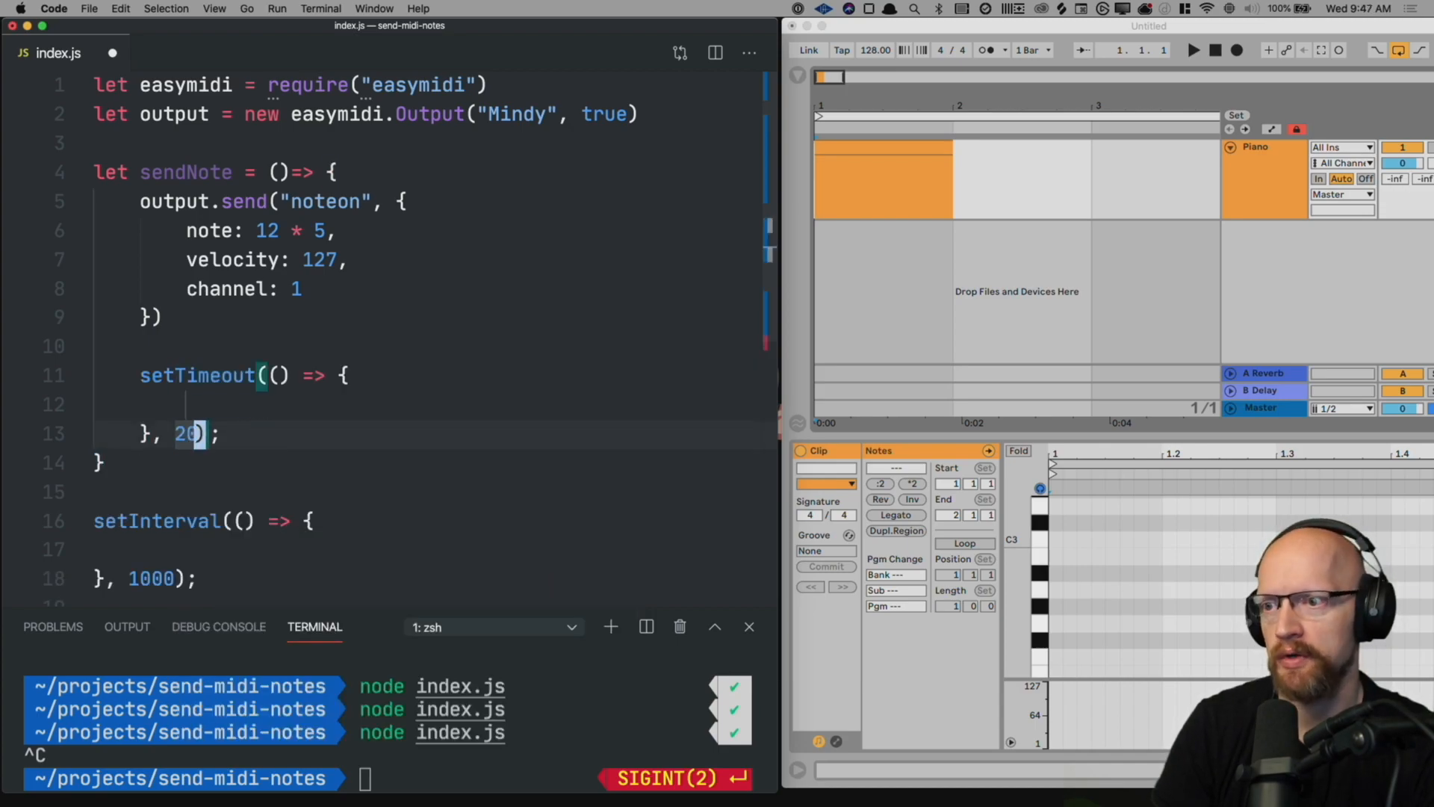
key("Tab")
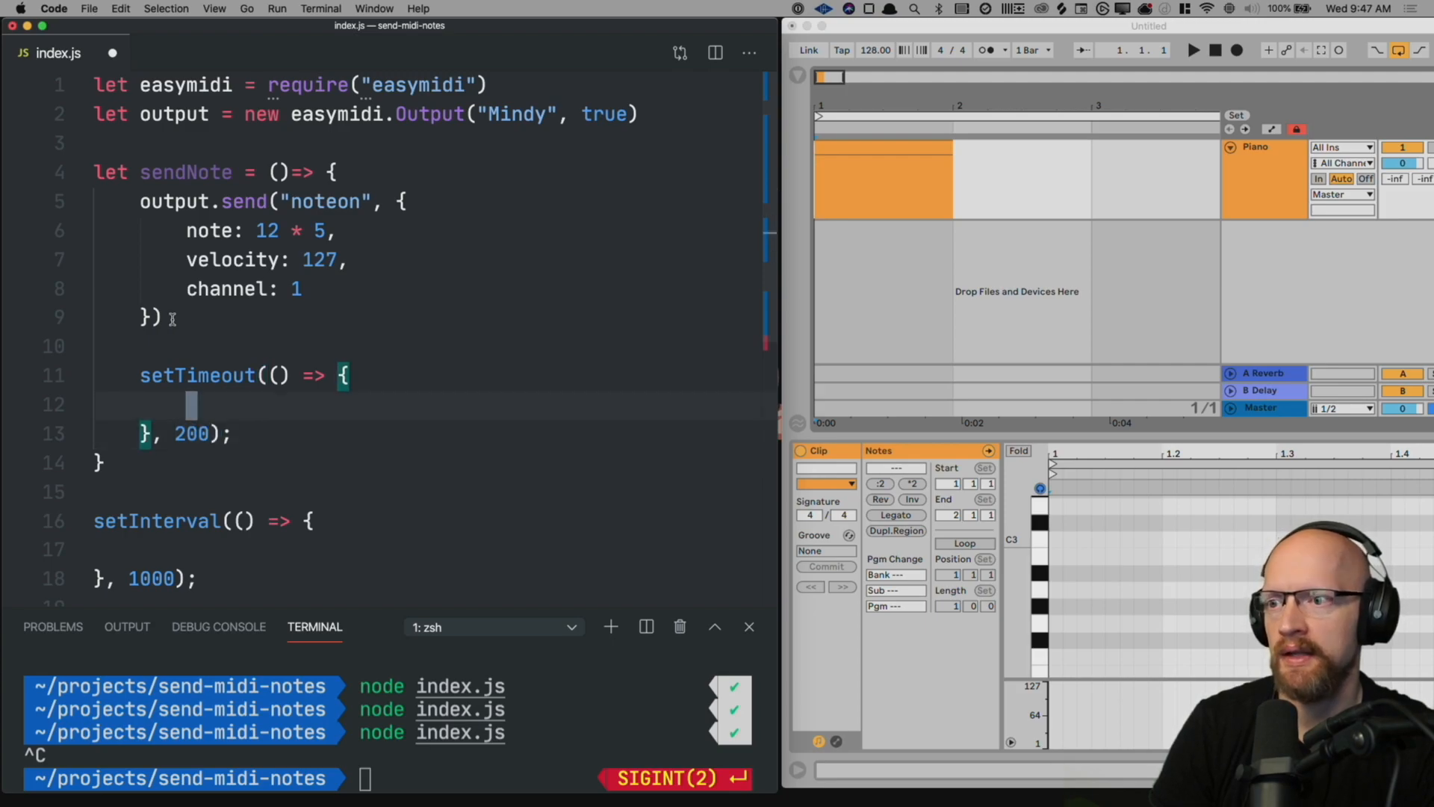
left_click_drag(171, 319, 120, 202)
key("super+c")
left_click(197, 395)
key("super+v")
double_click(382, 405)
type("noteoff")
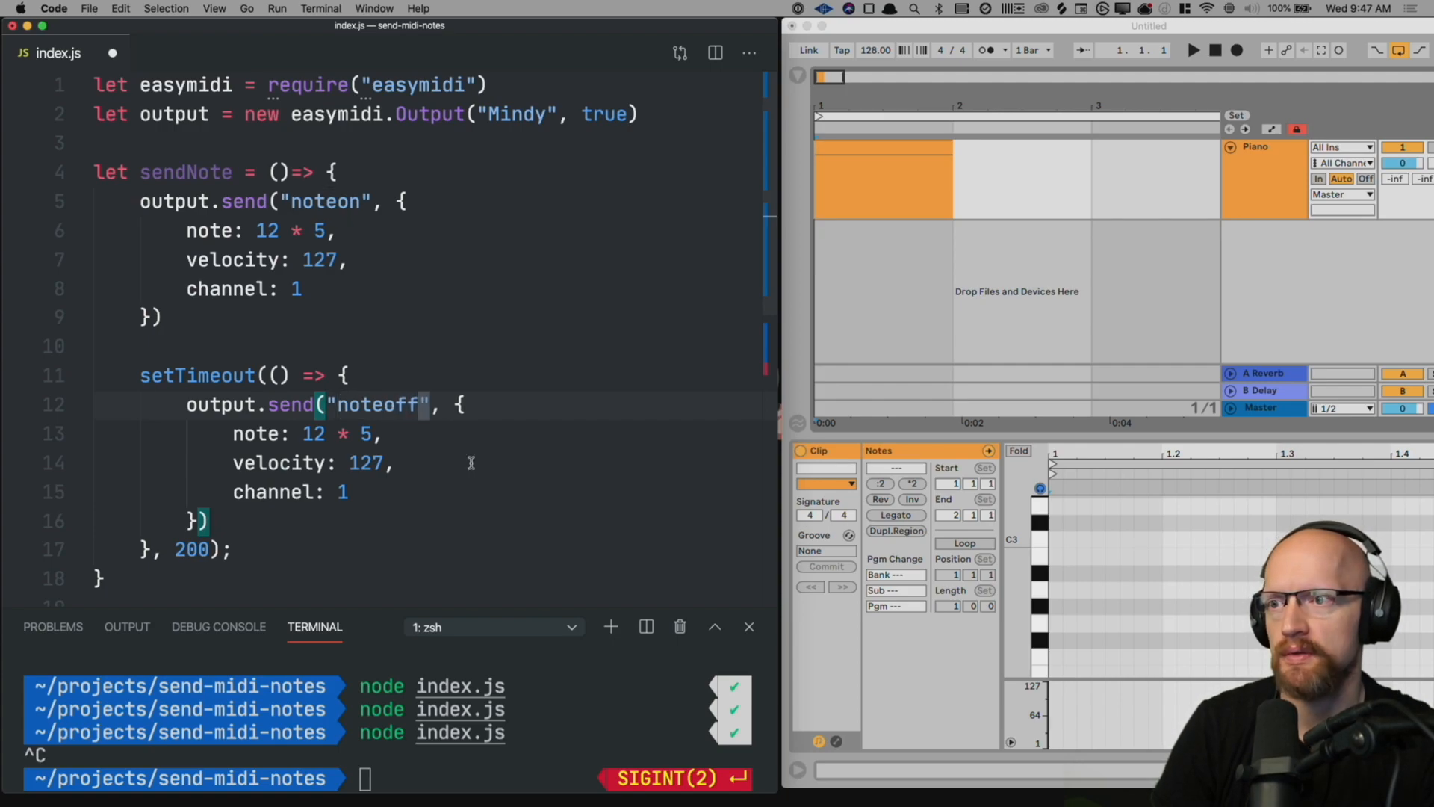
key("super+s")
scroll(470, 463, "down", 5)
Step: Call sendNote() inside the setInterval callback and save the file
left_click(281, 375)
key("Tab")
type("sendNote()")
key("super+s")
left_click(436, 776)
type("node index.js")
key("Return")
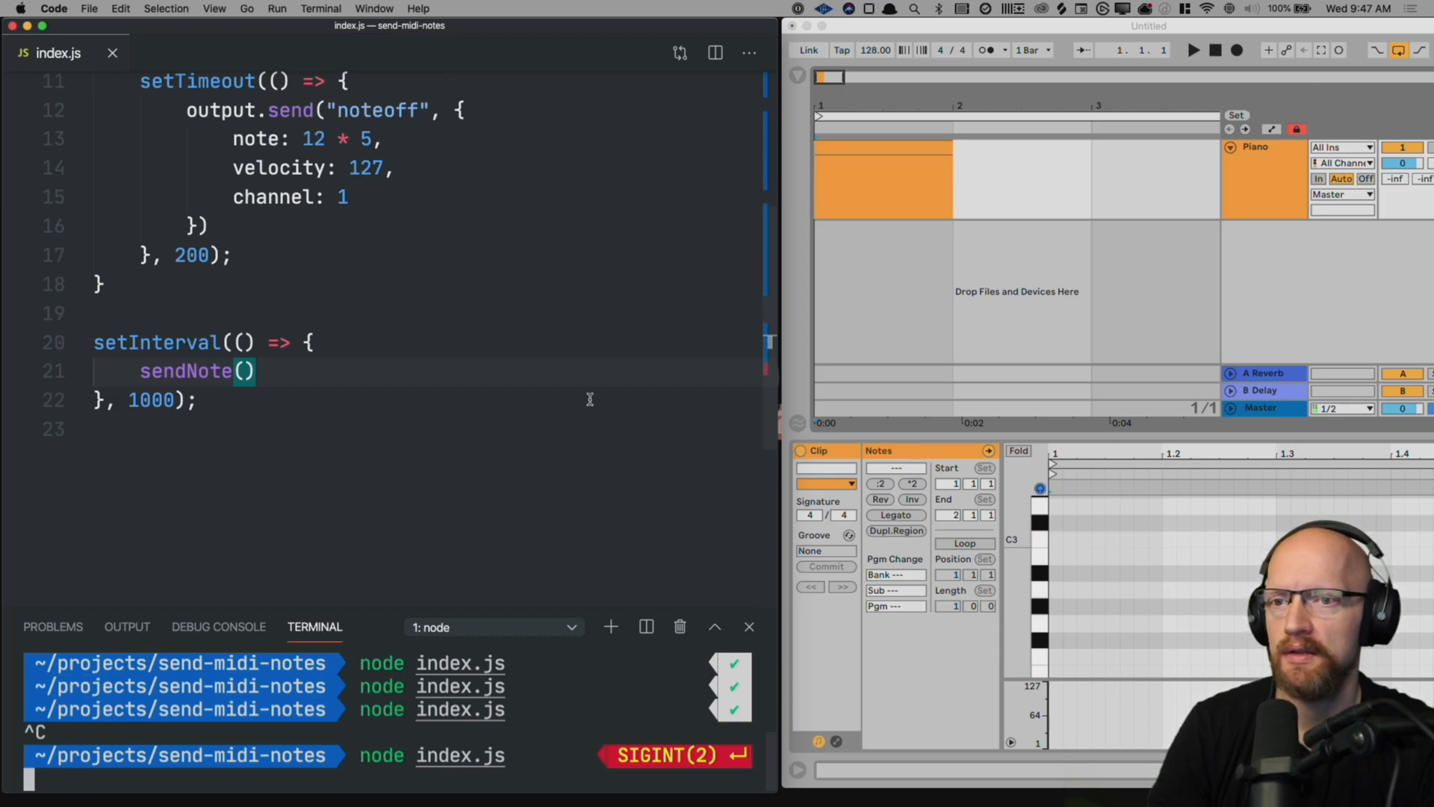
scroll(230, 348, "up", 2)
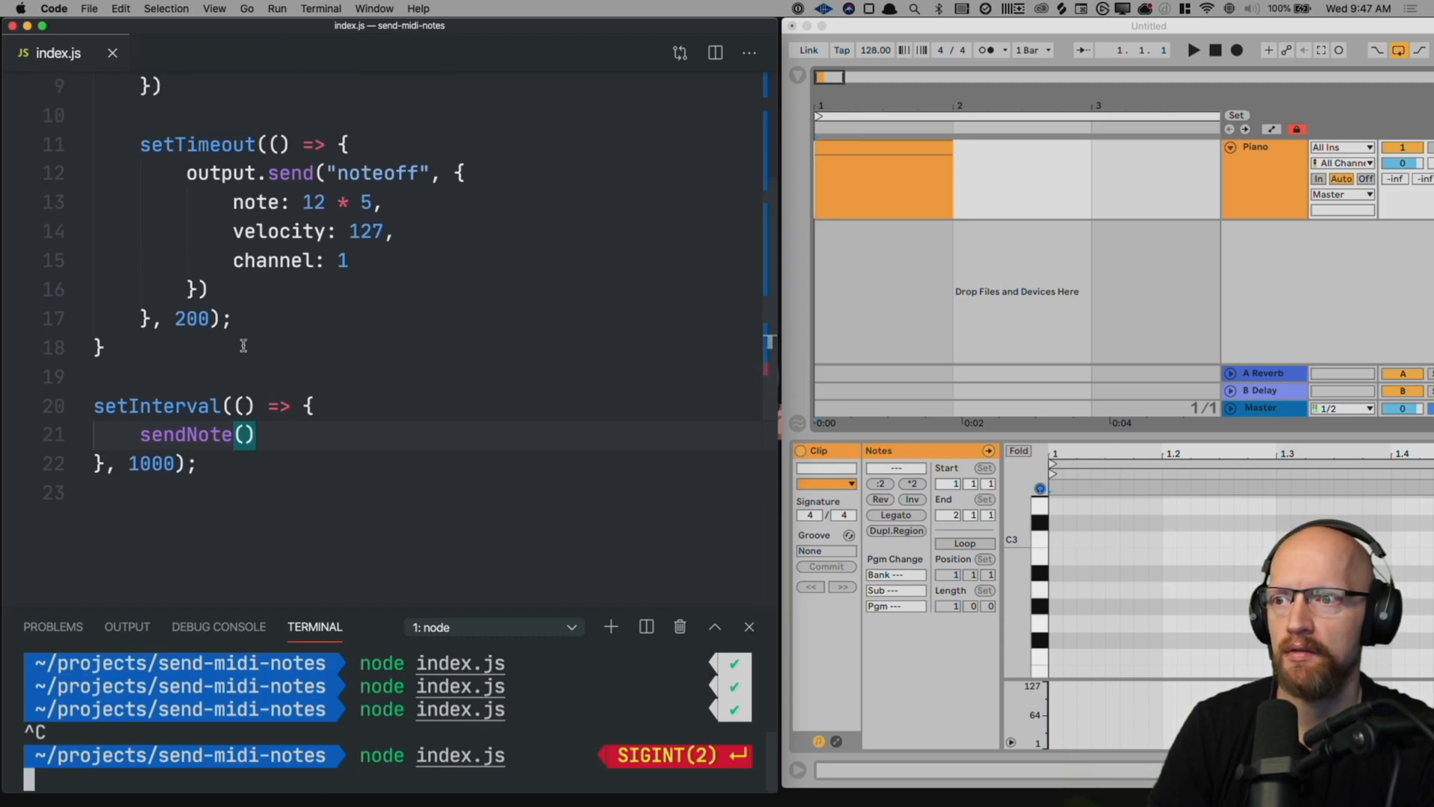
double_click(196, 322)
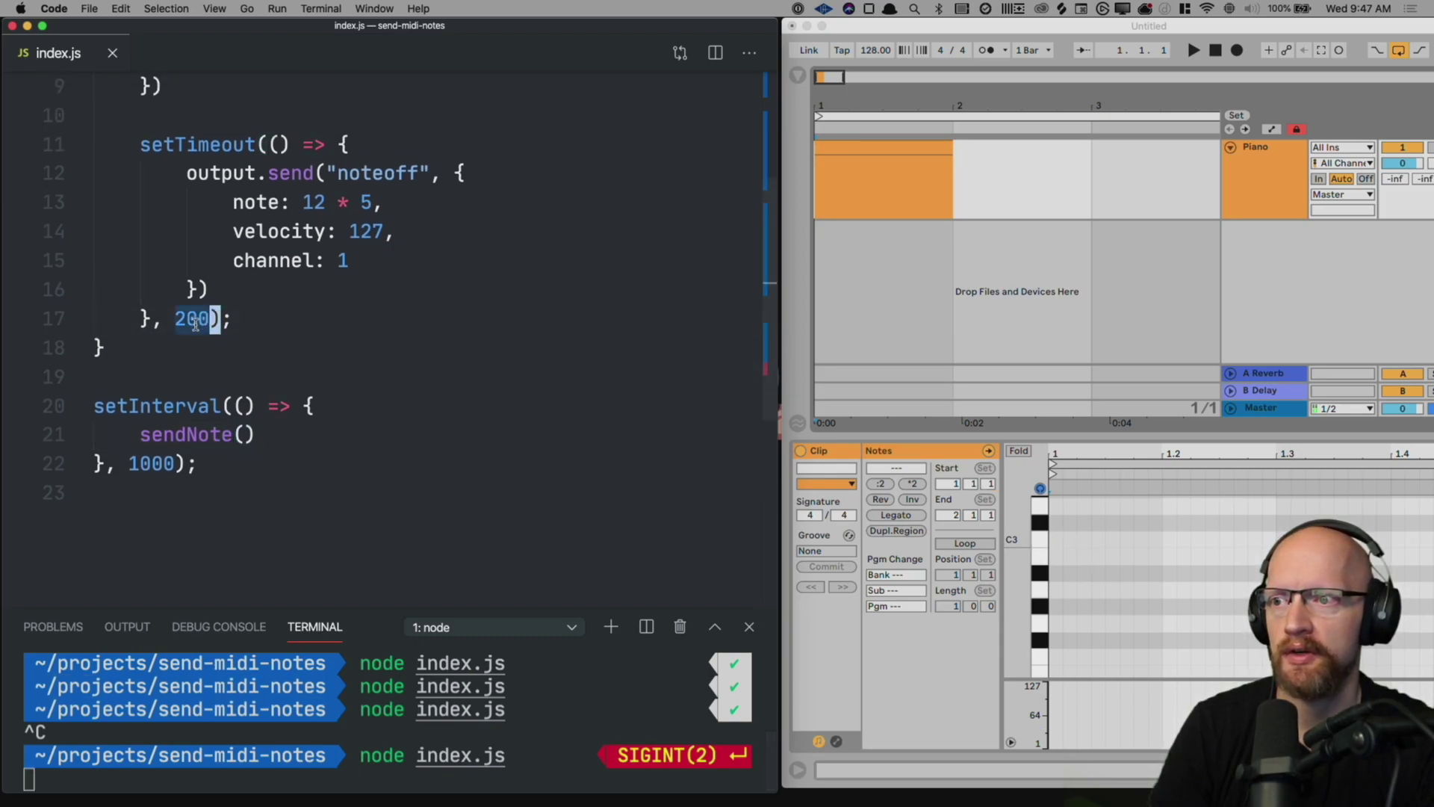
double_click(151, 464)
left_click(578, 523)
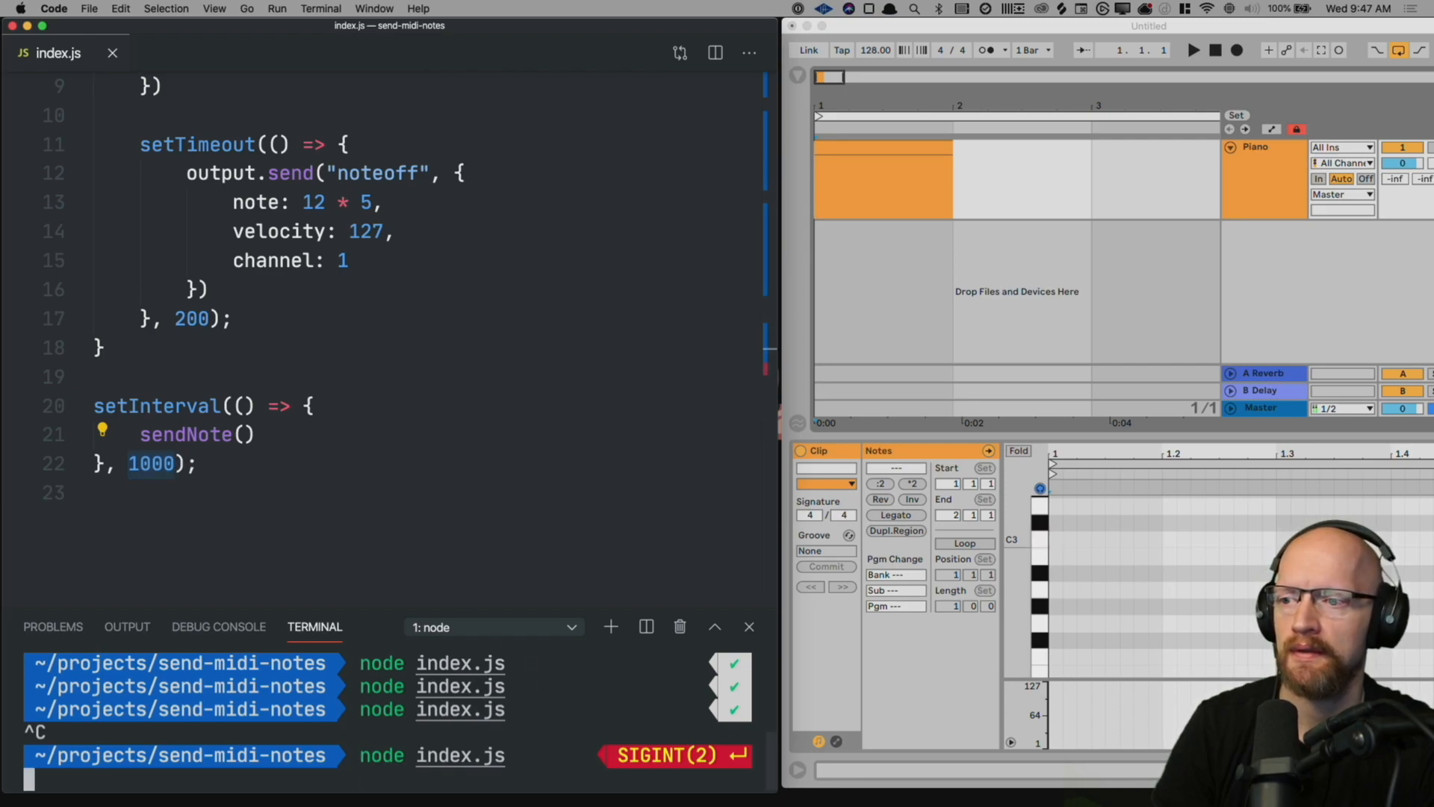
Step: Stop the script and move the noteon message object into a noteValue variable at the top of sendNote
key("ctrl+c")
scroll(374, 322, "up", 1)
left_click(373, 322)
scroll(372, 321, "up", 3)
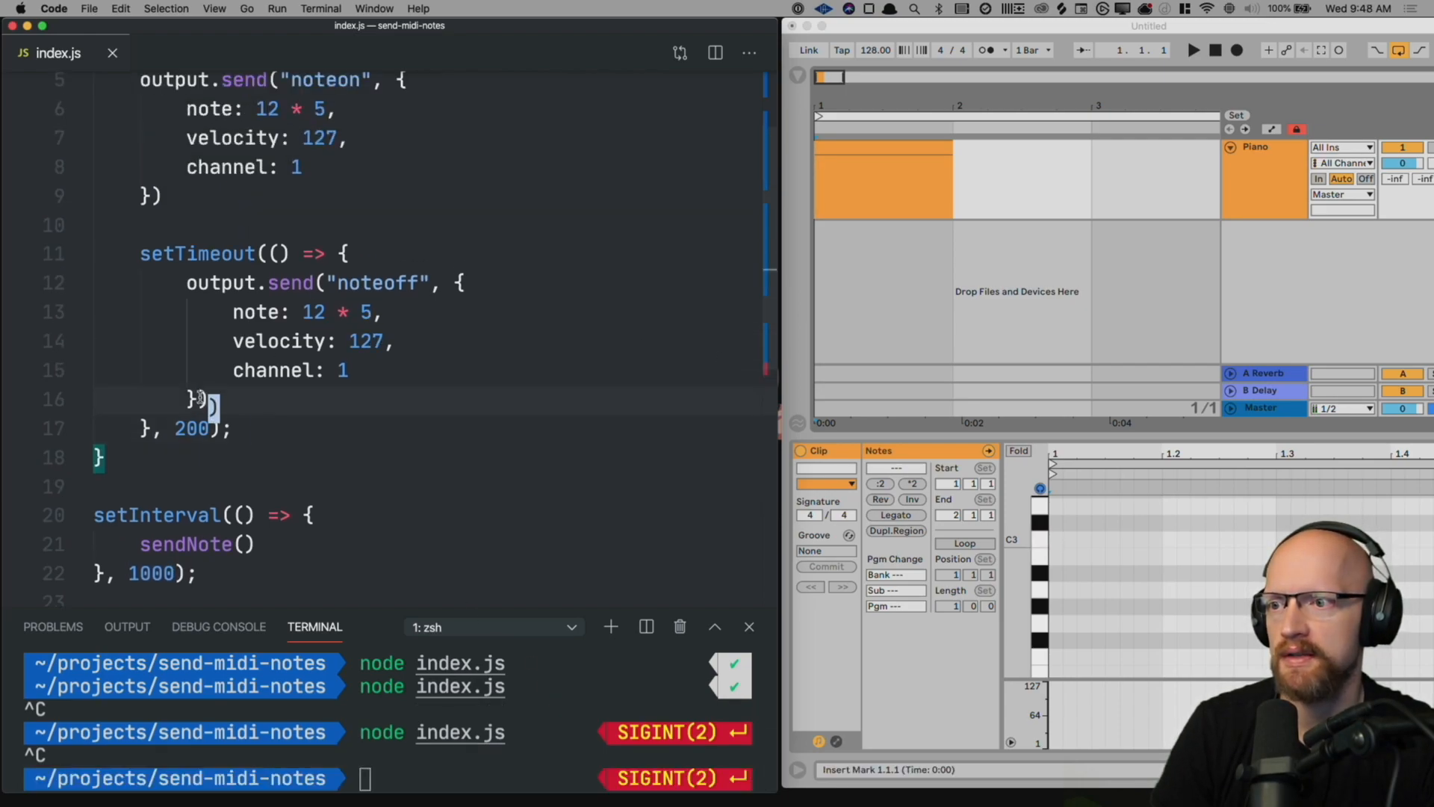
left_click_drag(206, 399, 449, 282)
left_click_drag(161, 195, 402, 88)
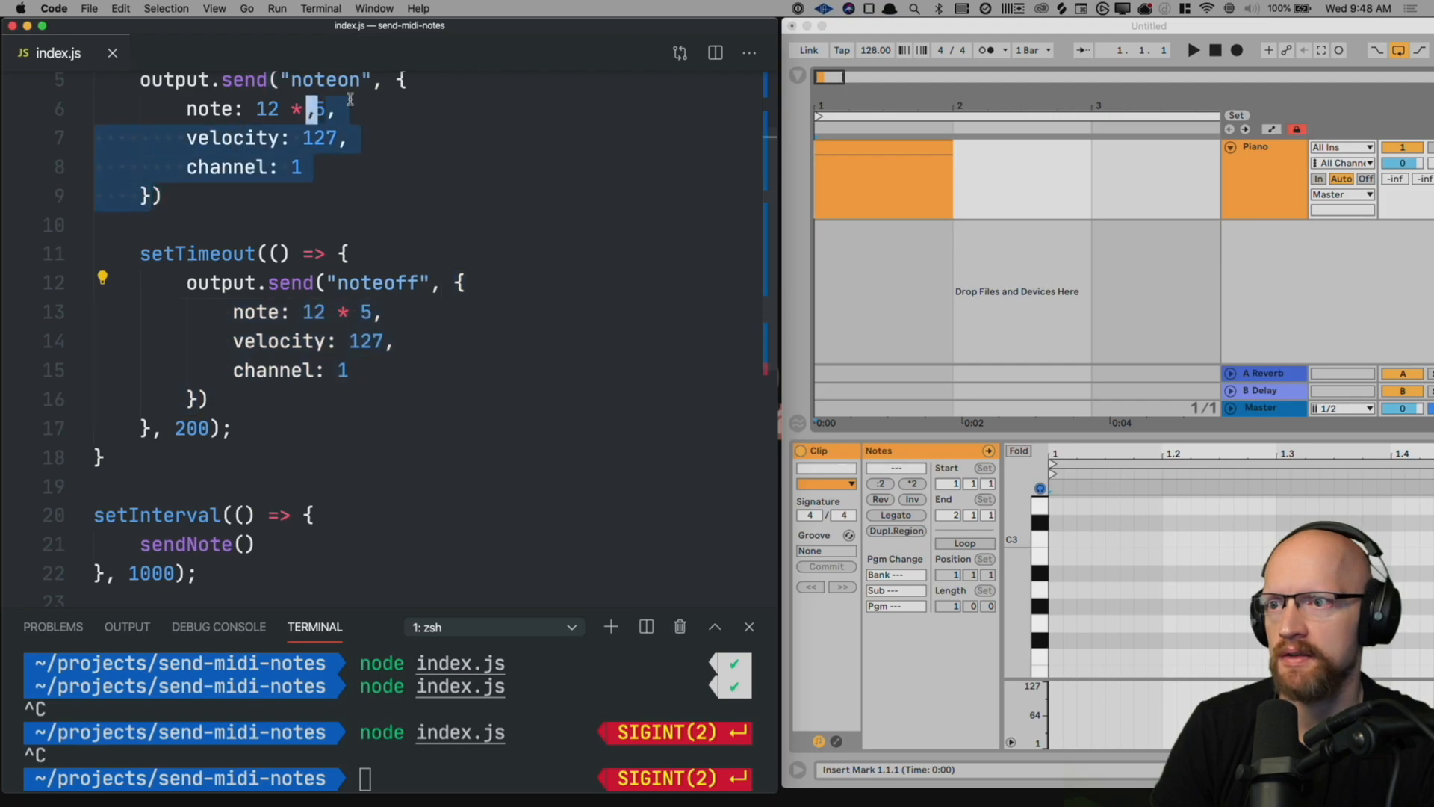
key("BackSpace")
scroll(397, 135, "up", 3)
key("Return")
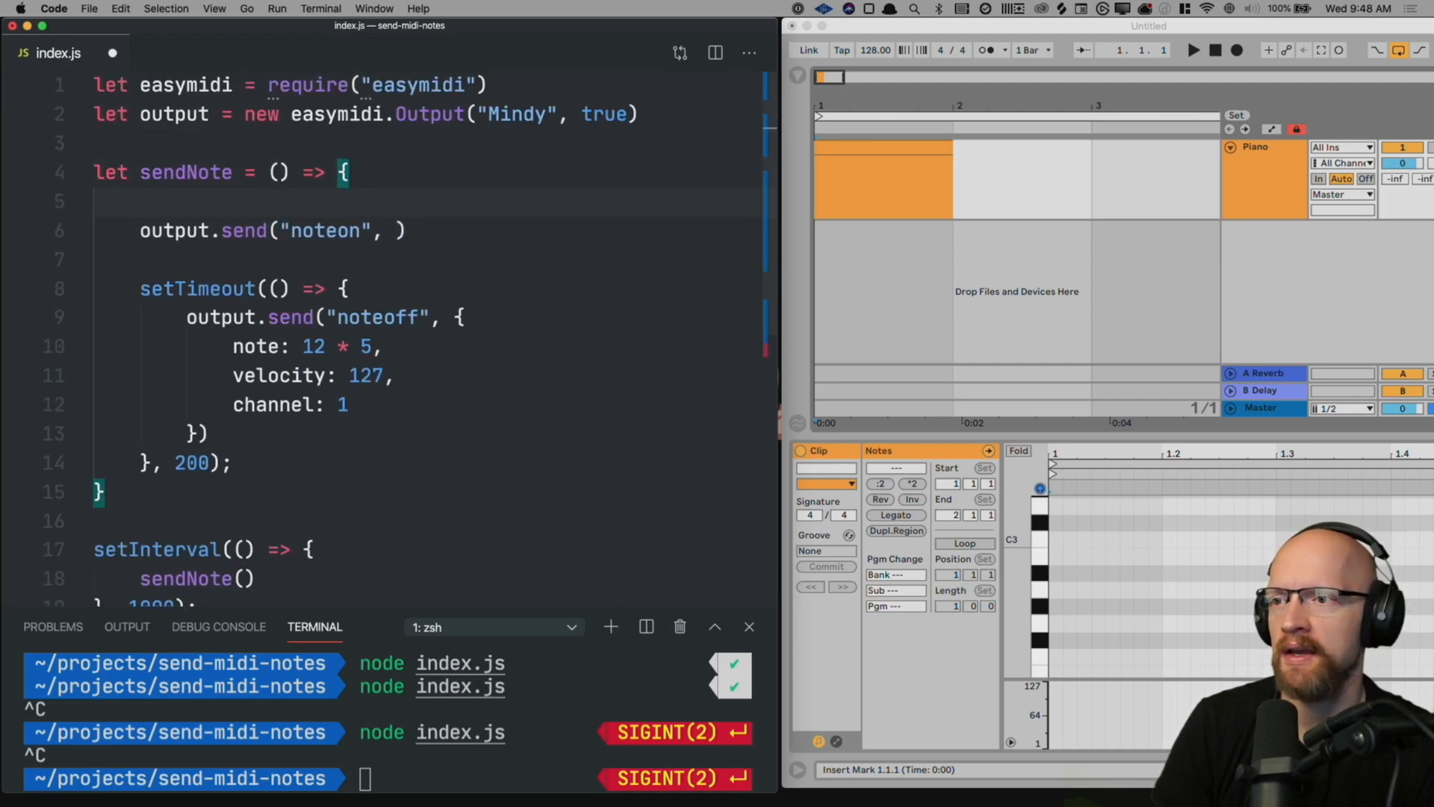
type("let noteValue =")
key("super+v")
Step: Use noteValue as the argument of both the noteon and noteoff send calls
left_click(395, 346)
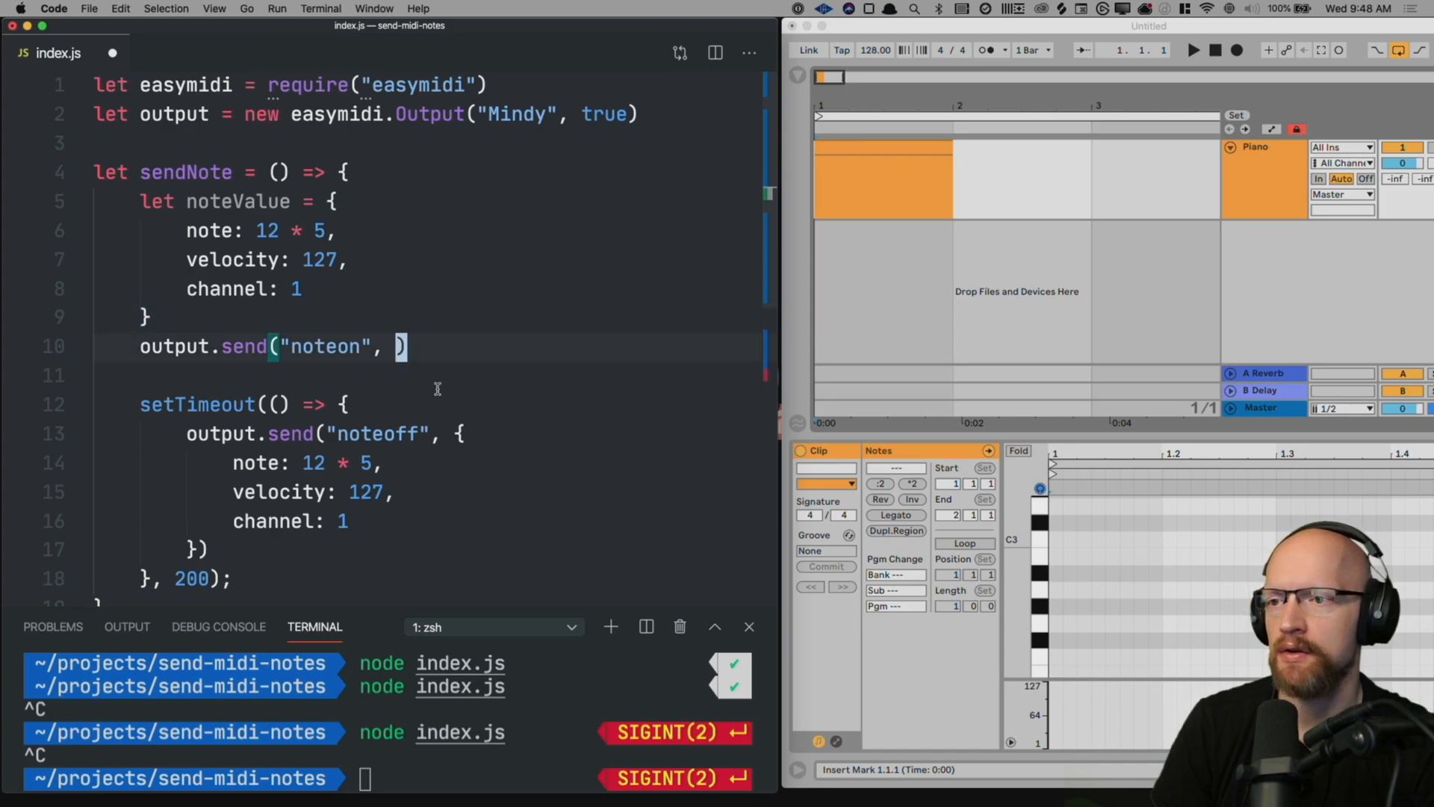
type("noteValue")
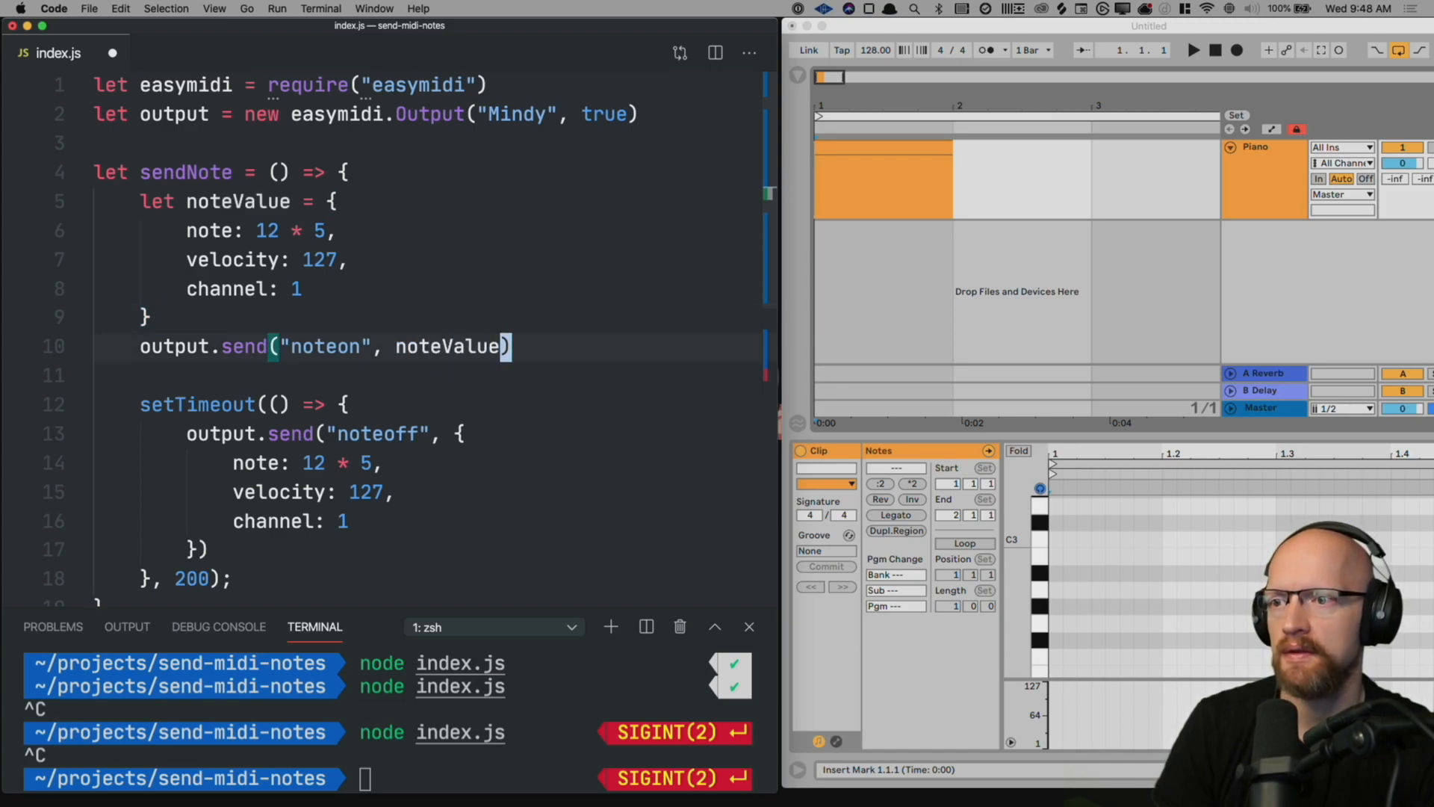
mouse_move(233, 463)
left_mouse_down()
mouse_move(397, 491)
mouse_move(202, 549)
left_mouse_up()
key("BackSpace")
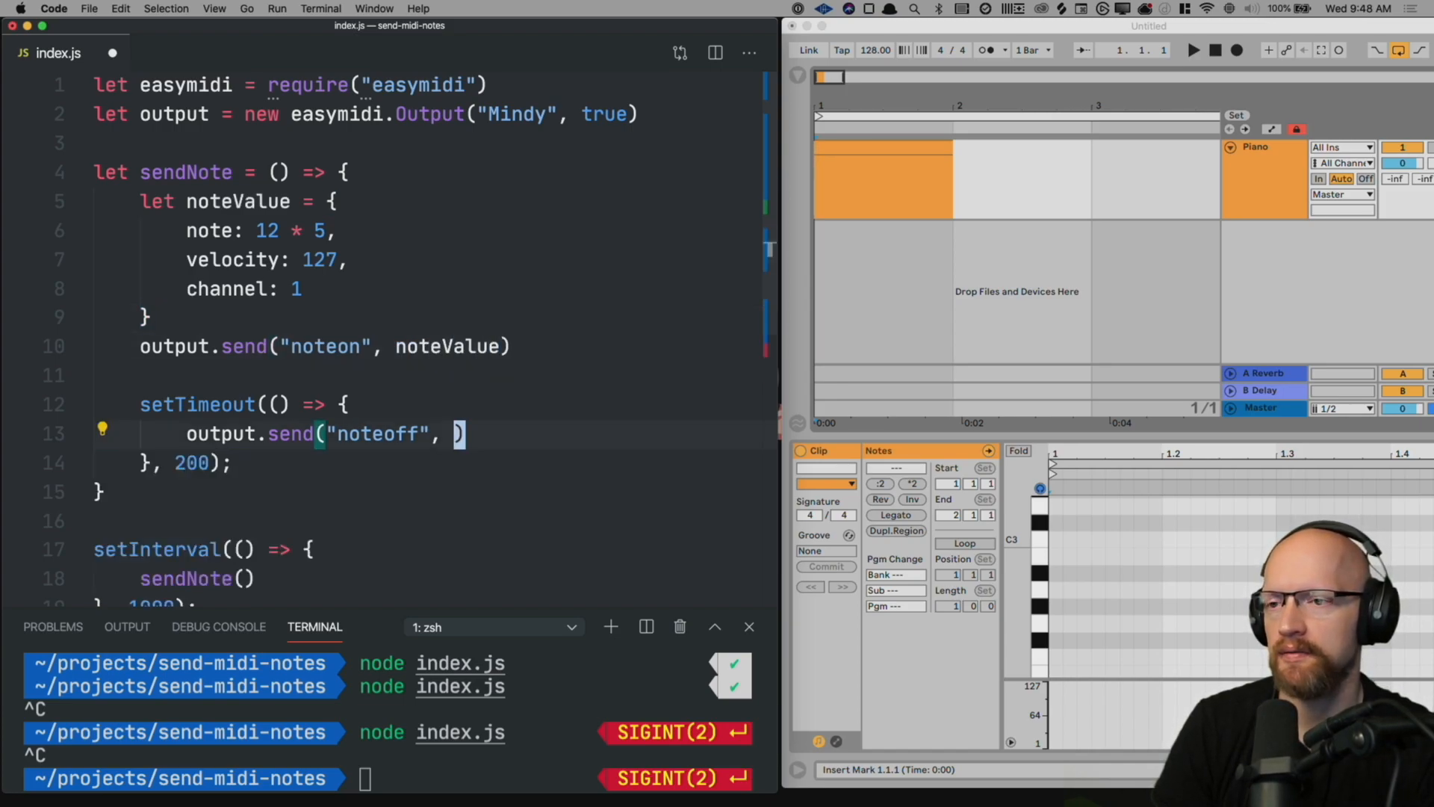
type("noteValue")
Step: Make noteValue a sendNote parameter, build it inside the setInterval callback and pass sendNote(noteValue)
left_click(347, 405)
left_click_drag(152, 317, 143, 201)
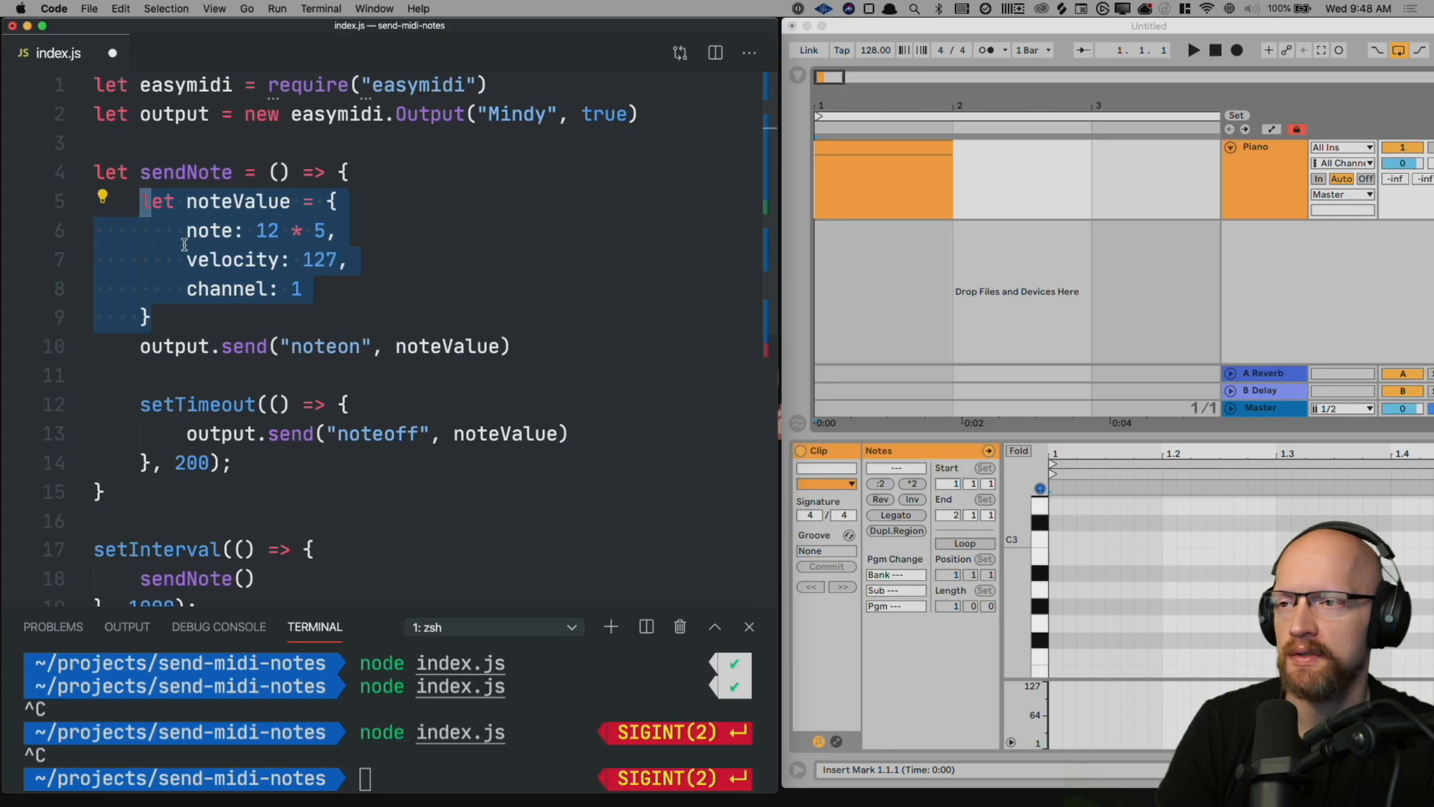
key("super+x")
left_click(278, 171)
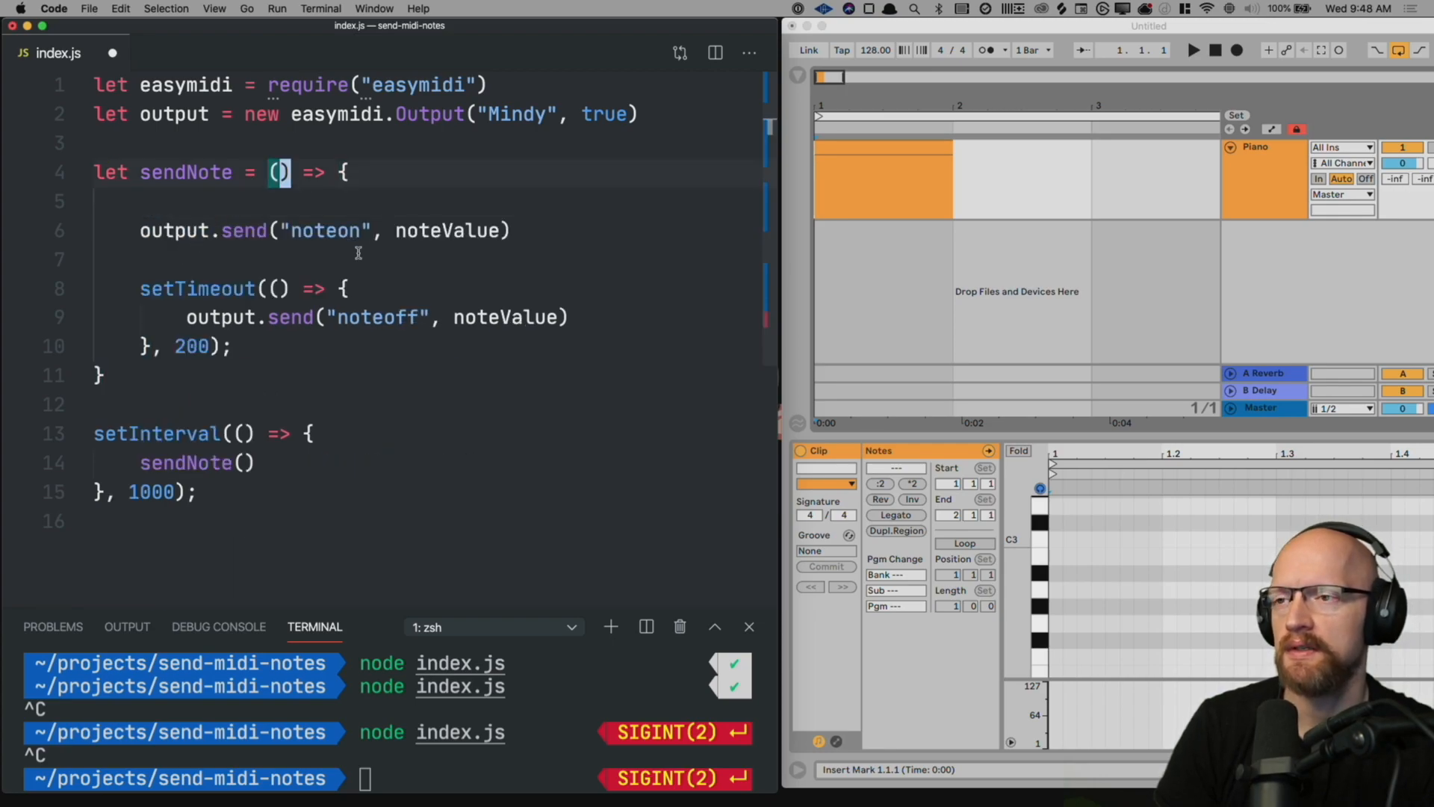
type("ndNote")
scroll(359, 307, "down", 5)
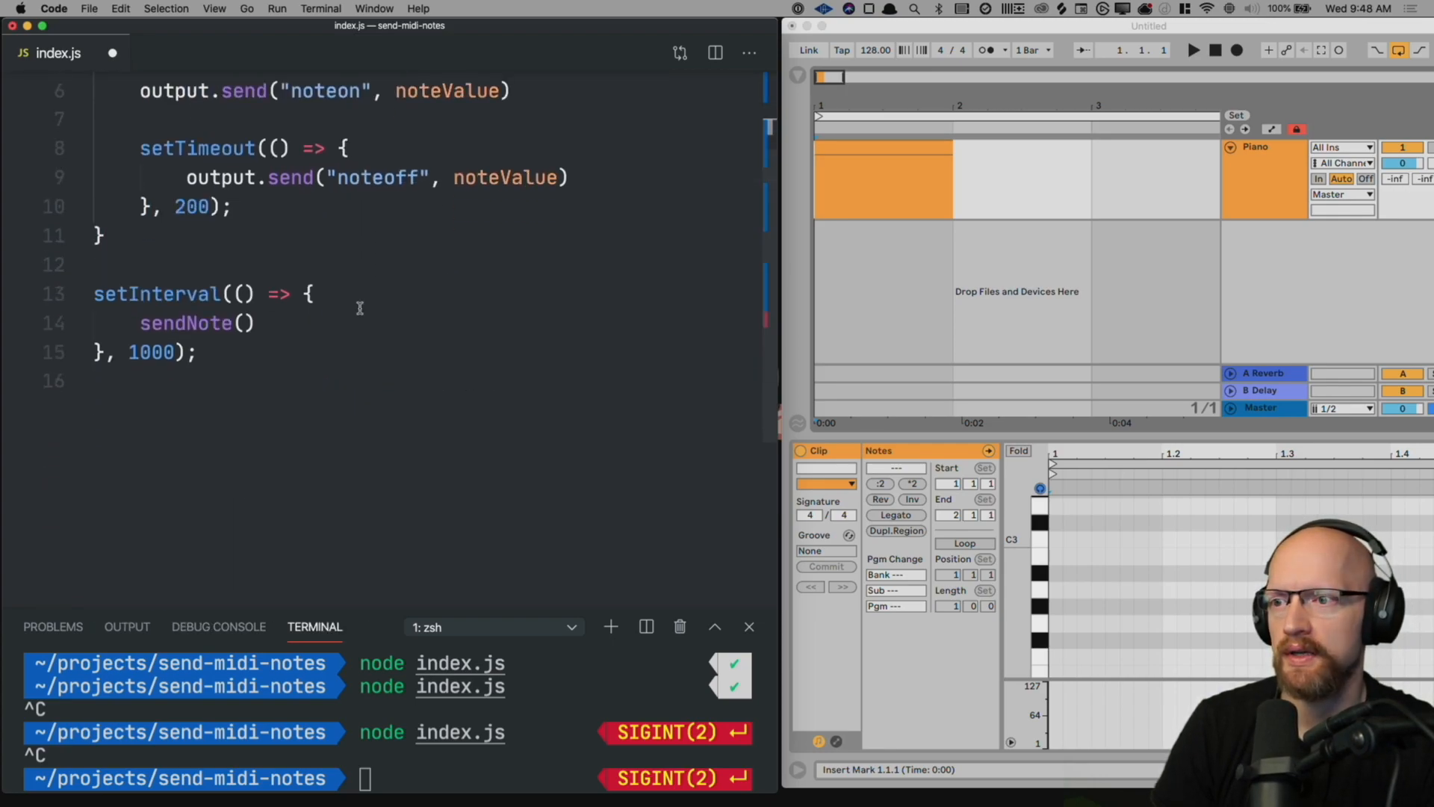
left_click(341, 299)
key("Return")
key("super+v")
key("Down")
key("Right")
key("Right")
key("Right")
key("Right")
key("Right")
key("Right")
key("Right")
key("Right")
type("noteValue")
Step: Save, run node index.js to listen to the result, then stop it with Ctrl+C
key("super+s")
left_click(572, 754)
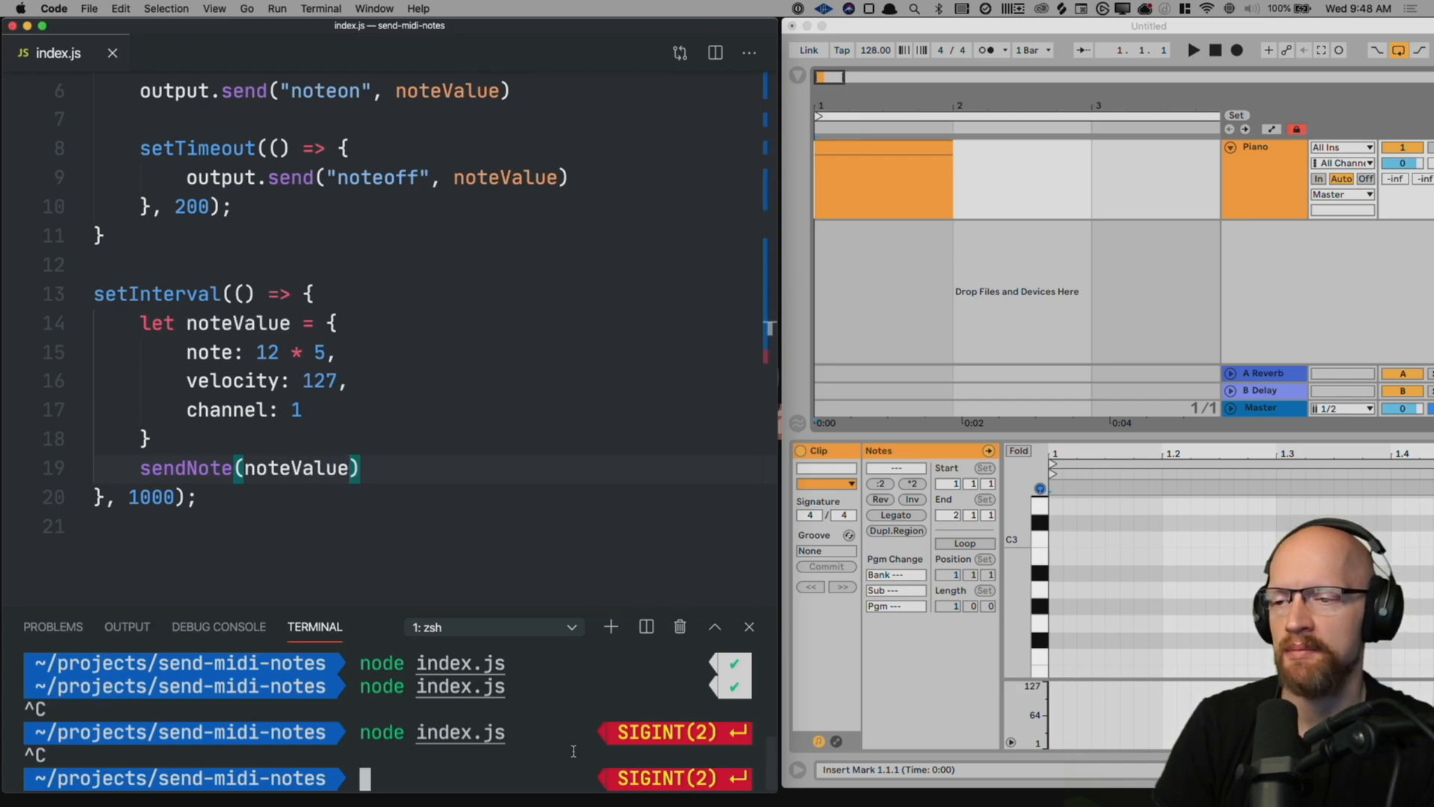
type("node index.js")
key("Return")
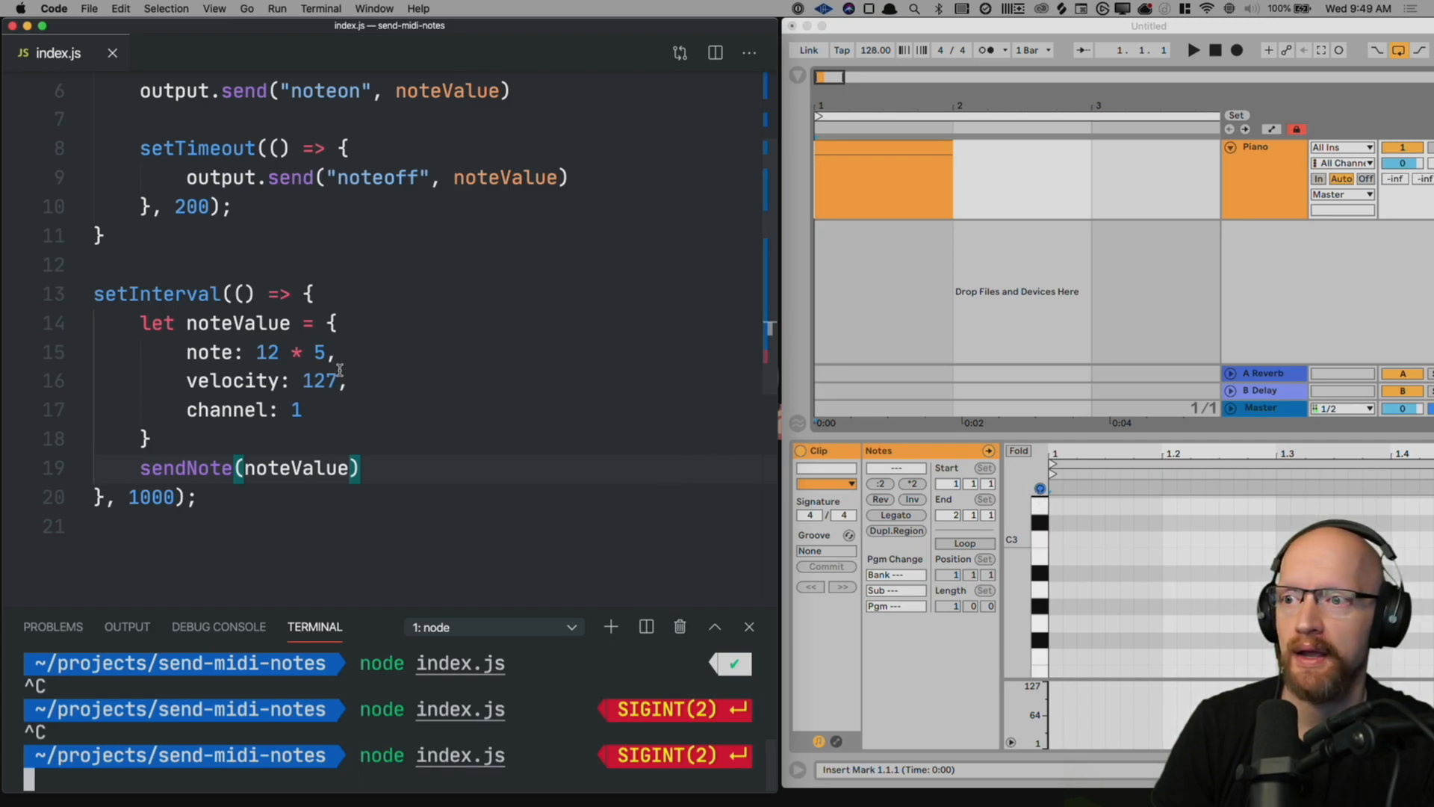
double_click(193, 207)
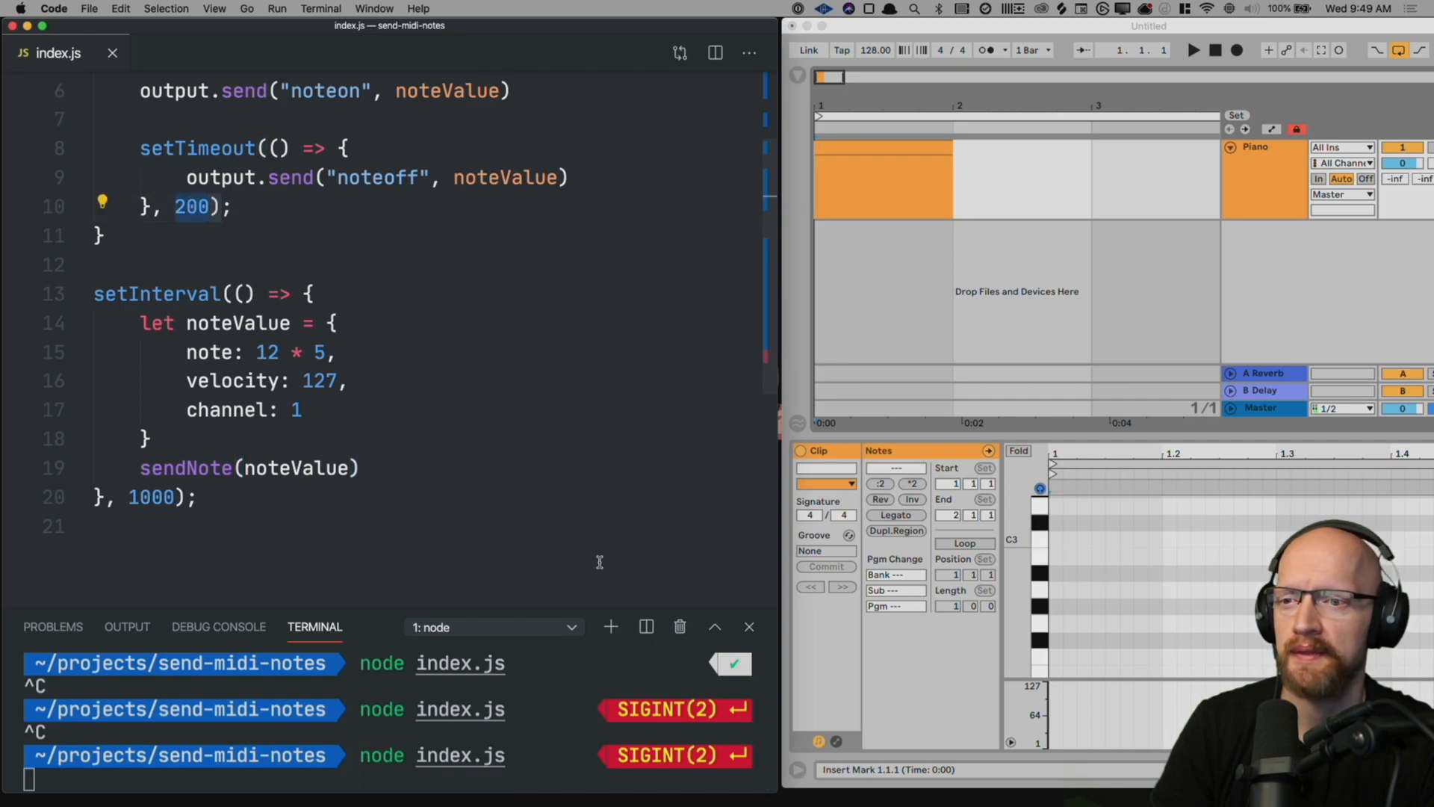
key("ctrl+c")
Step: Replace the fixed 200 delay with a duration parameter and call sendNote(noteValue, 500), then save
left_click(308, 411)
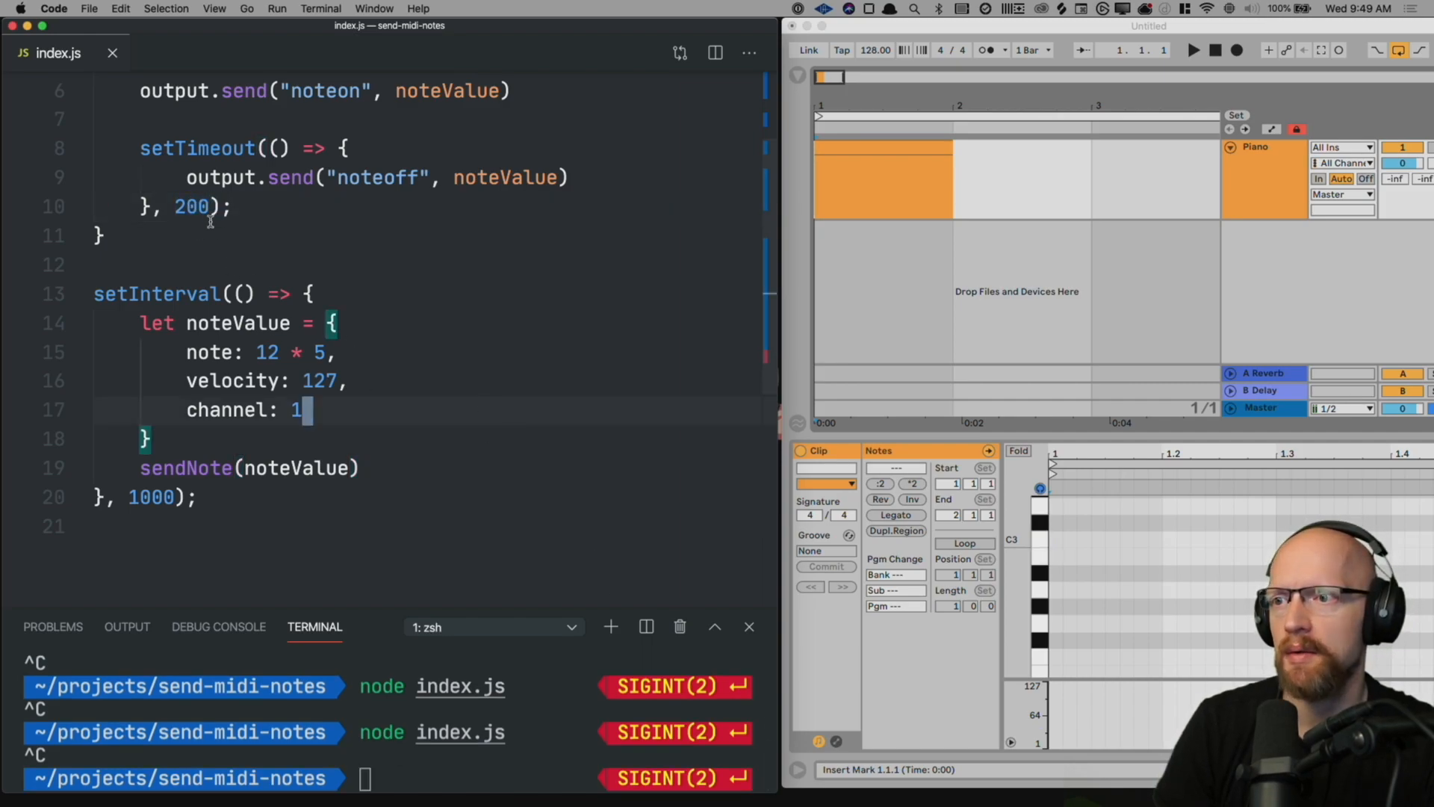
double_click(192, 207)
key("BackSpace")
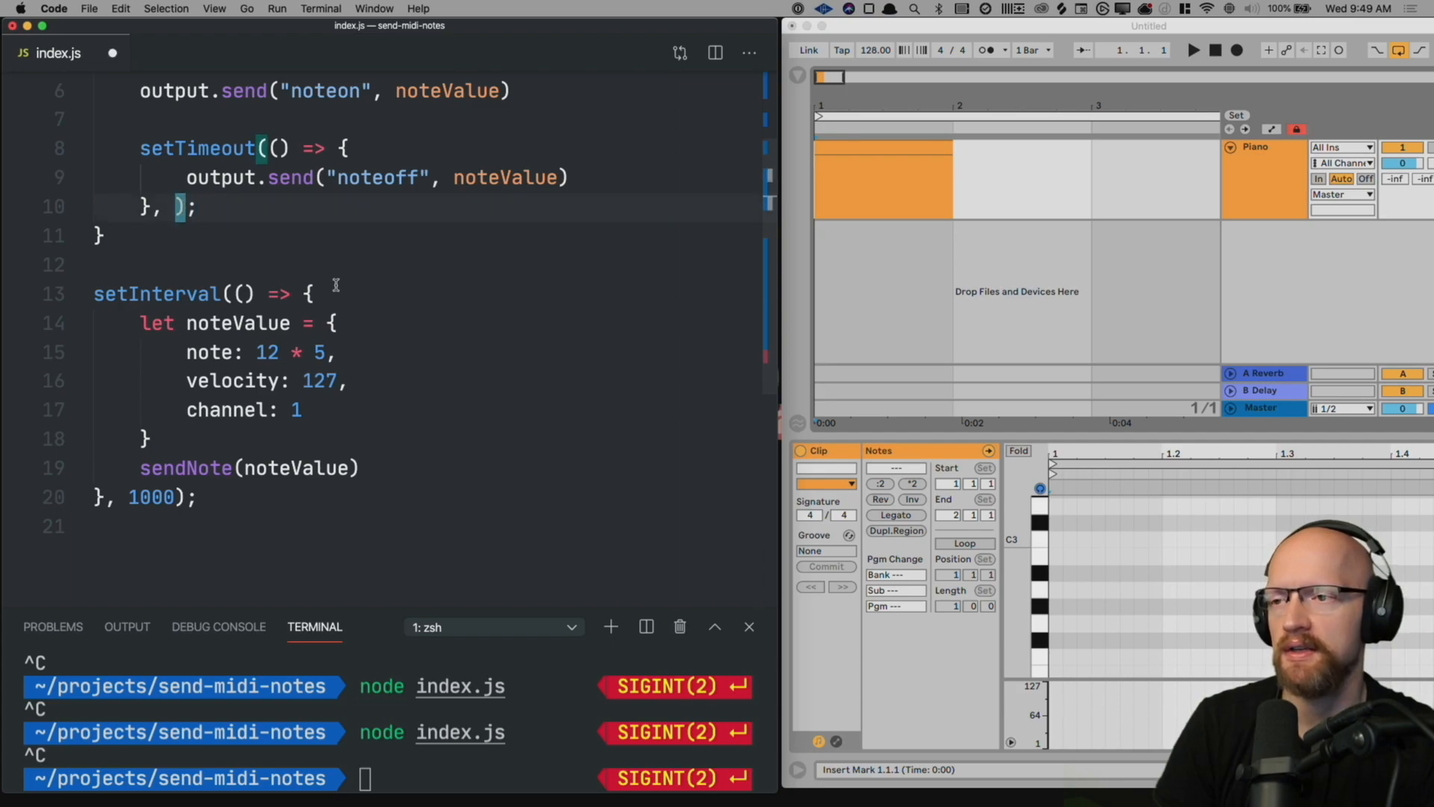
type(")duration")
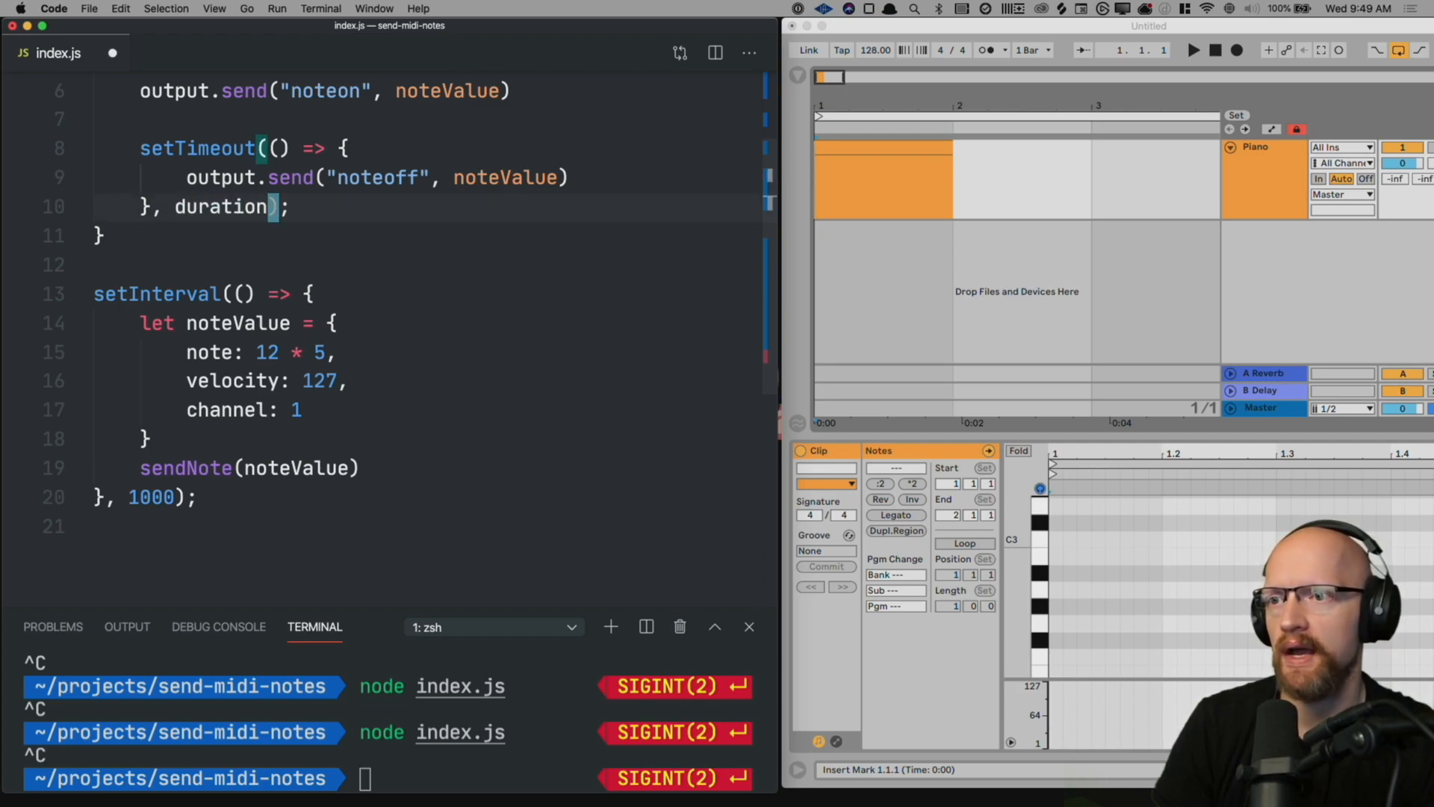
scroll(339, 283, "up", 3)
left_click(393, 116)
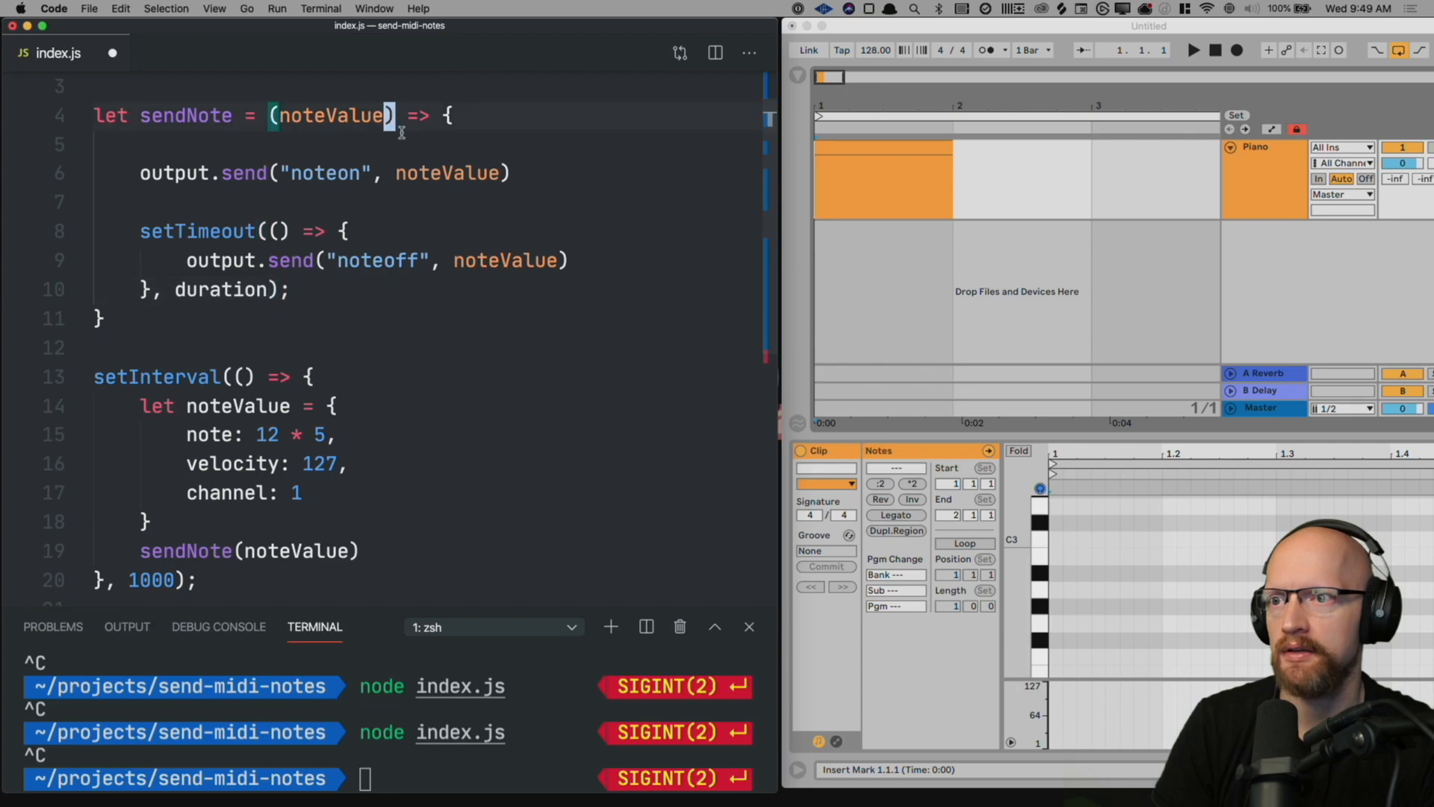
type(", duration")
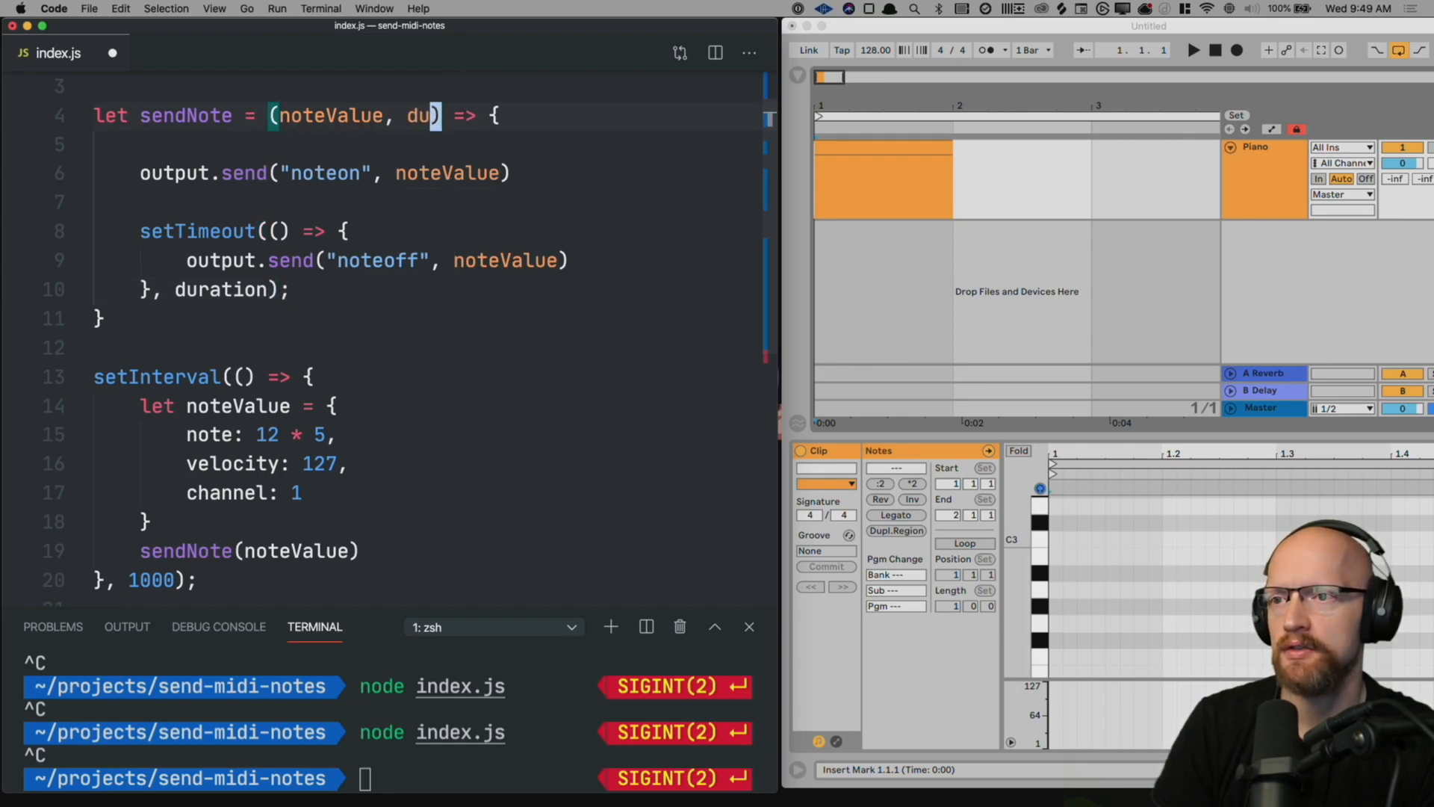
left_click(448, 551)
type(", 200")
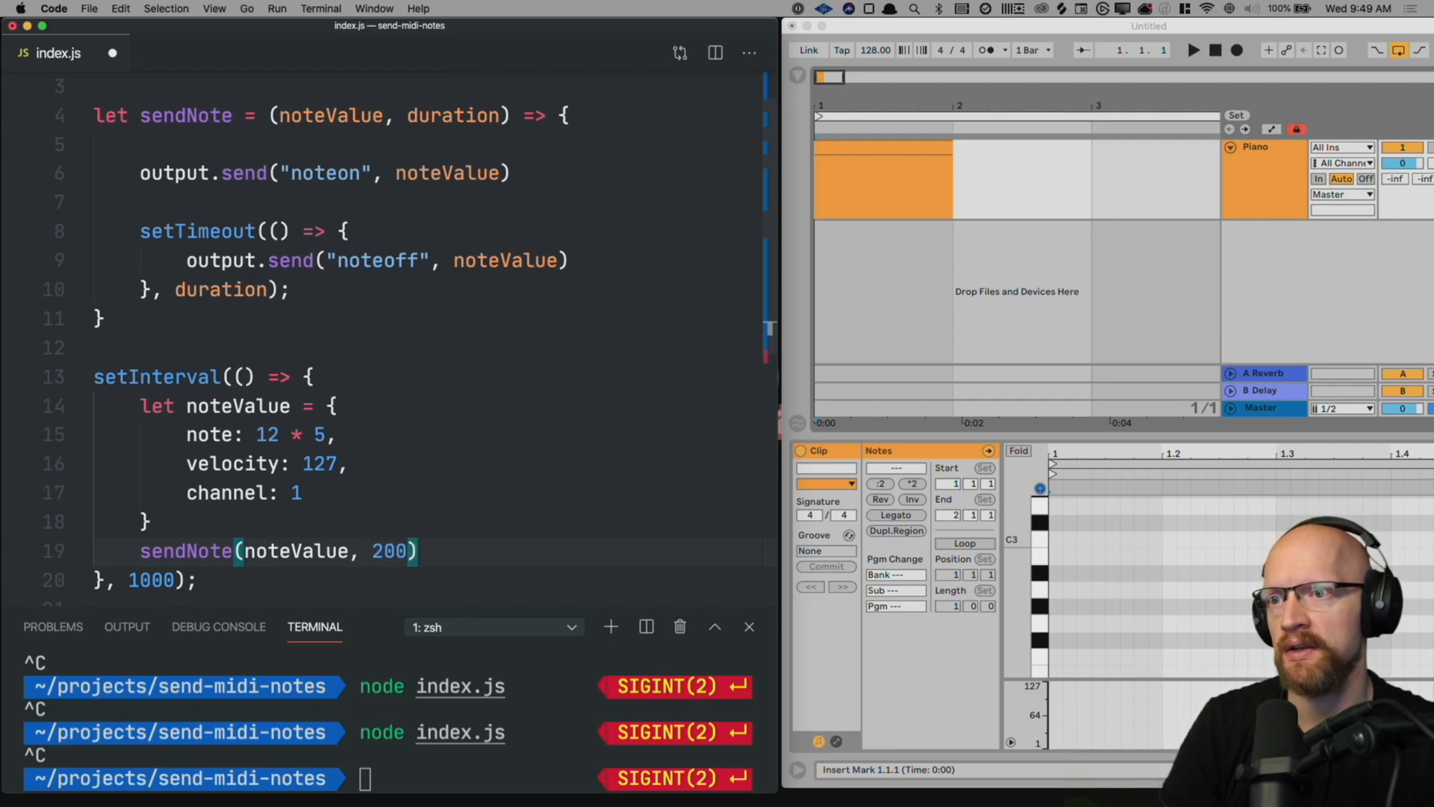
key("super+s")
Step: Change the note expression from 12 * 5 to 12 * 4 and save
left_click(362, 437)
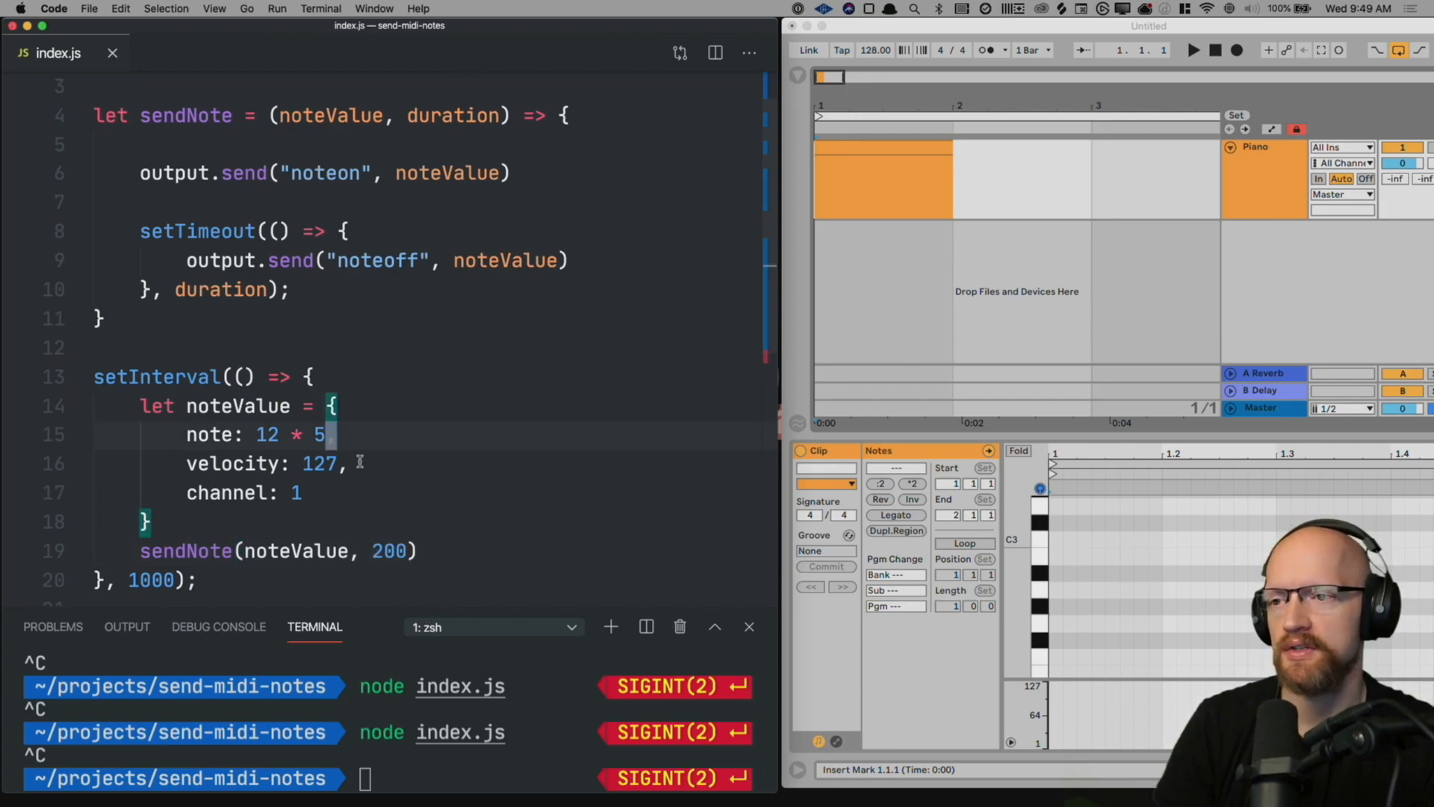
key("BackSpace")
type("4")
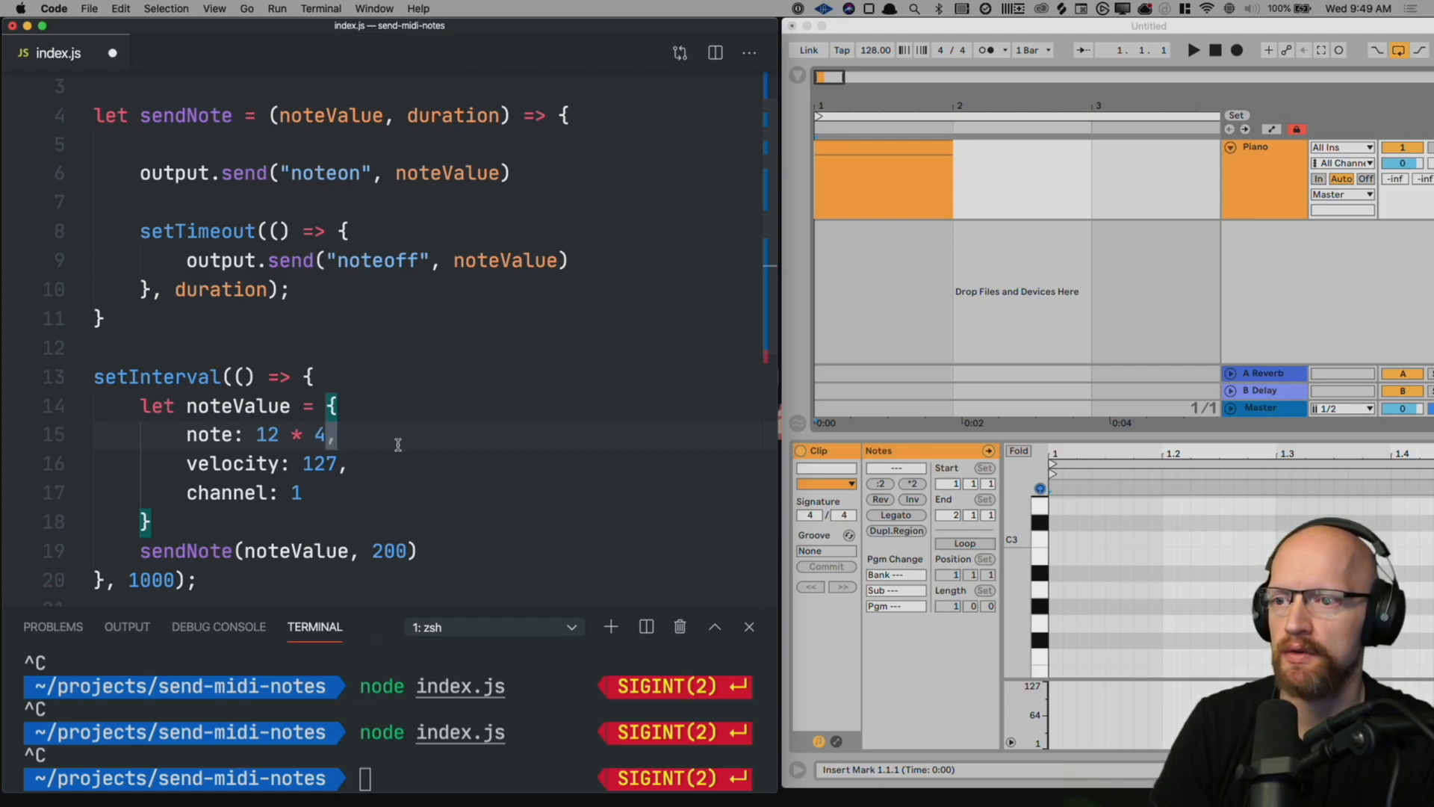
key("super+s")
double_click(390, 551)
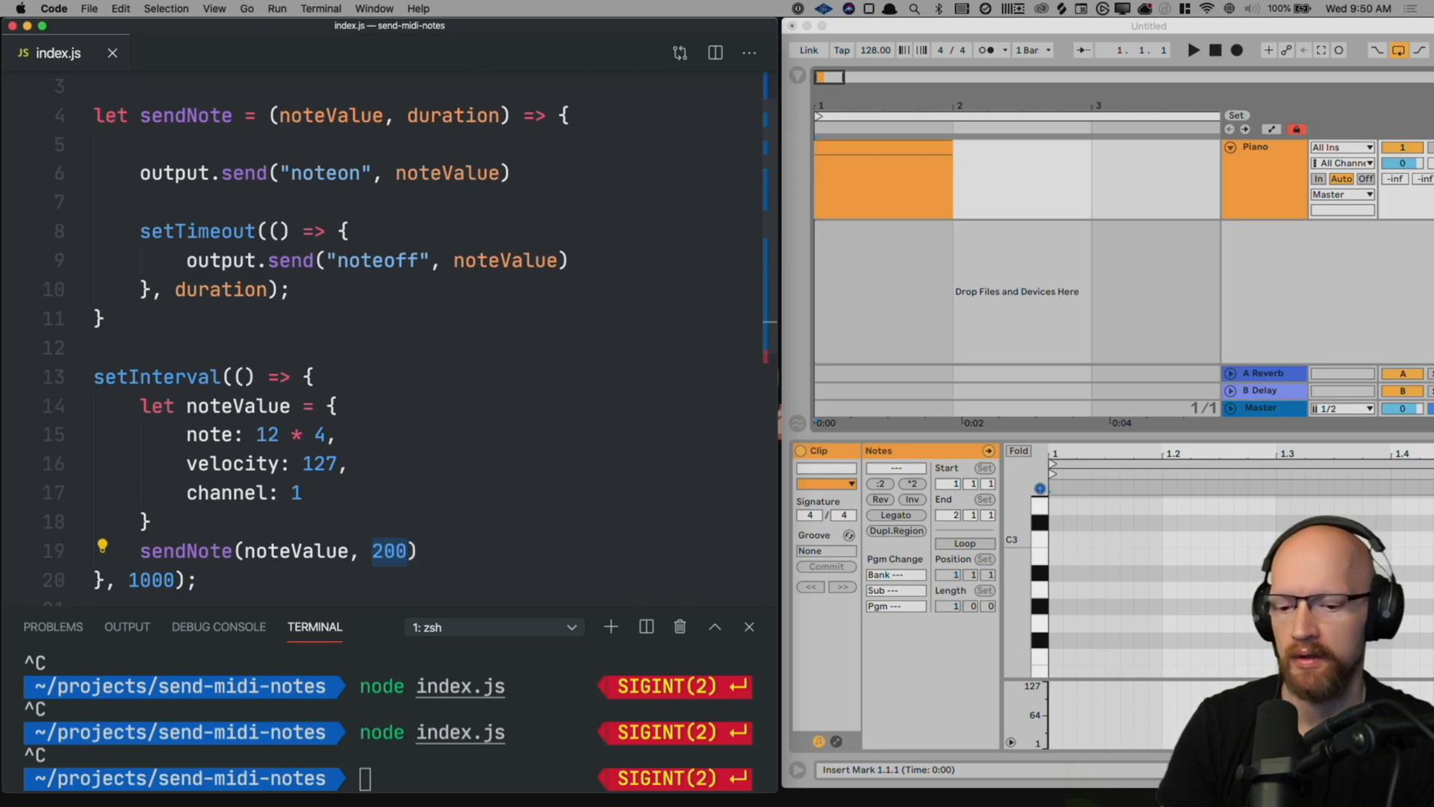
type("500")
Step: Run node index.js in the terminal to hear the new note
left_click(384, 758)
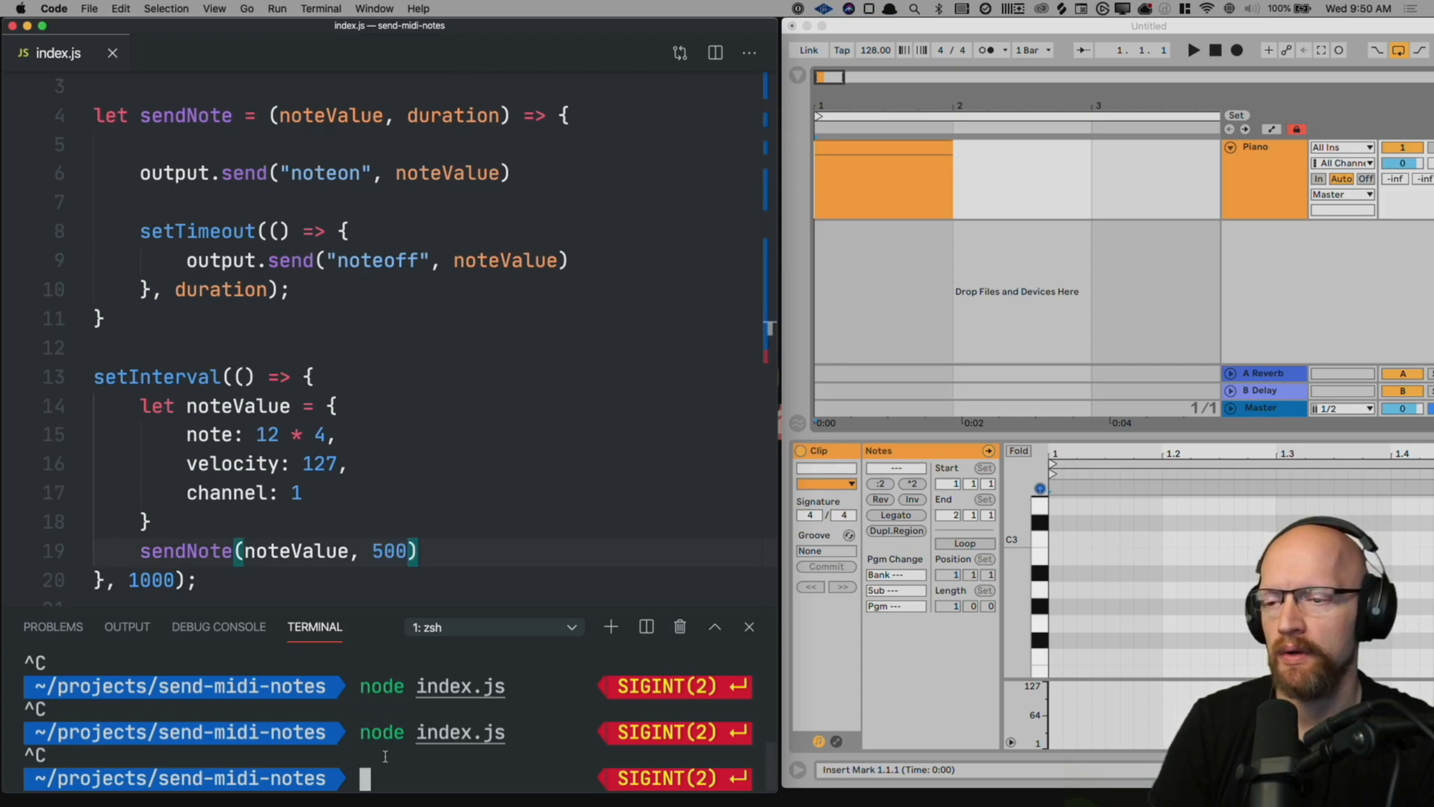
type("node index.js")
key("Return")
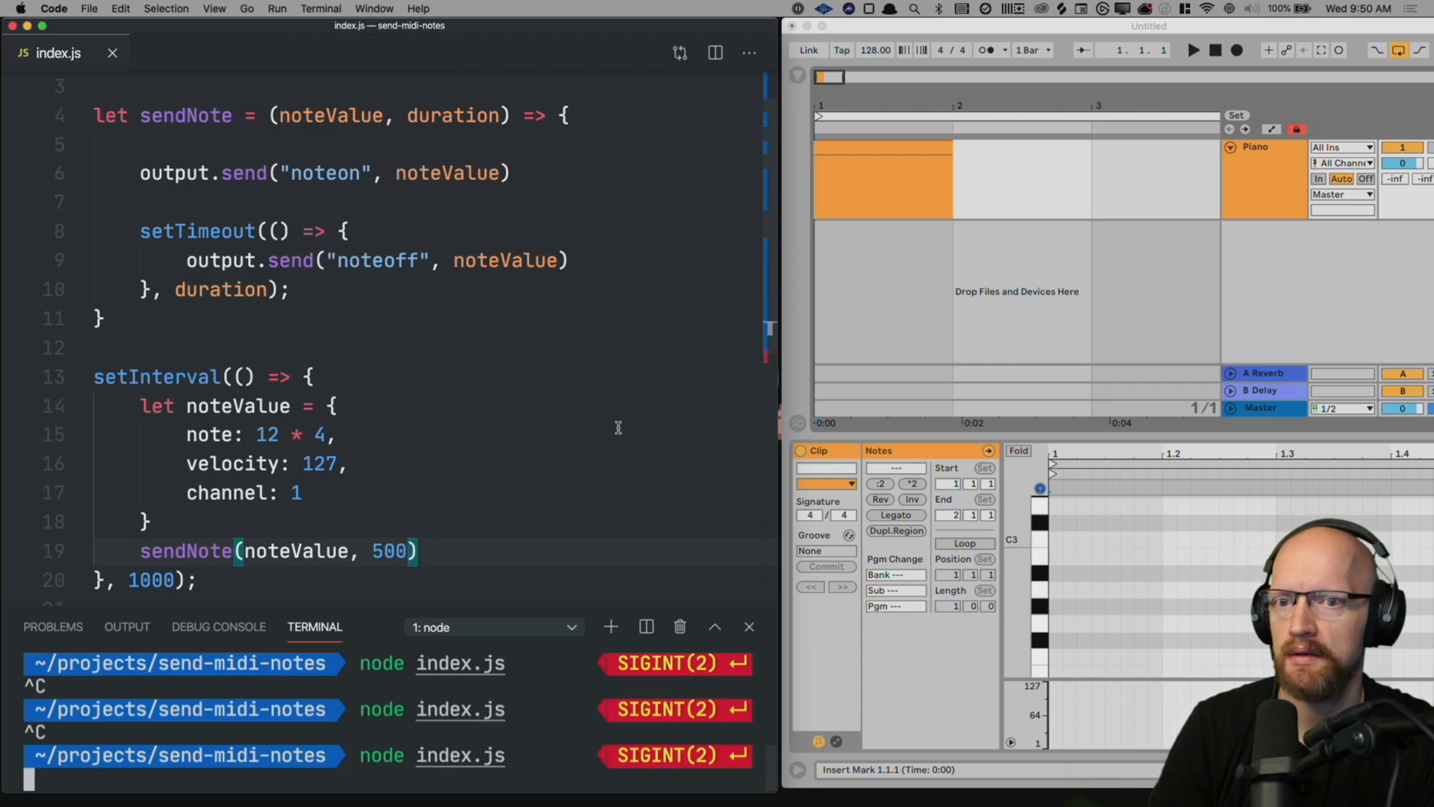
scroll(612, 458, "down", 5)
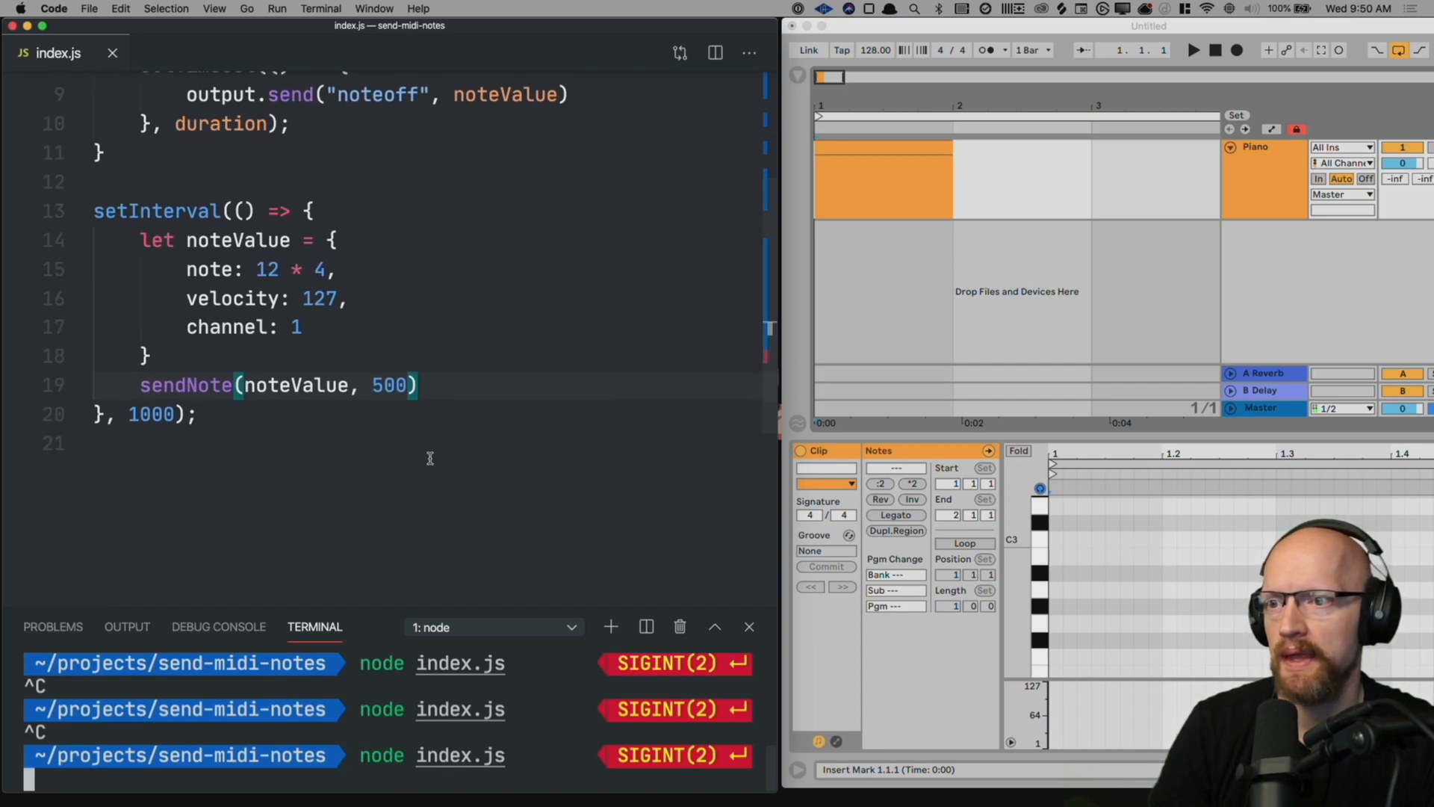